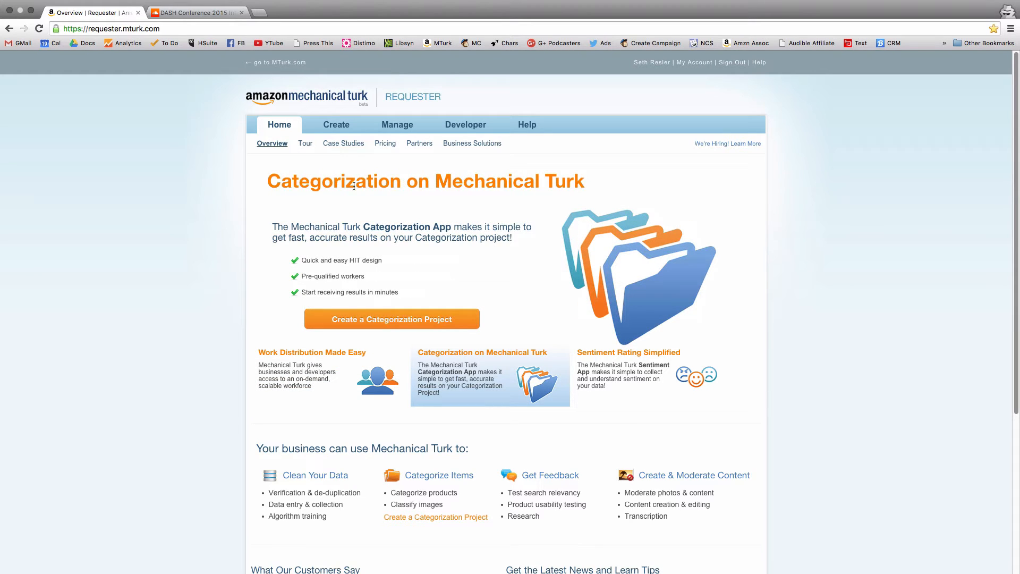
- Create a new Mechanical Turk project based on the Other template
click(343, 127)
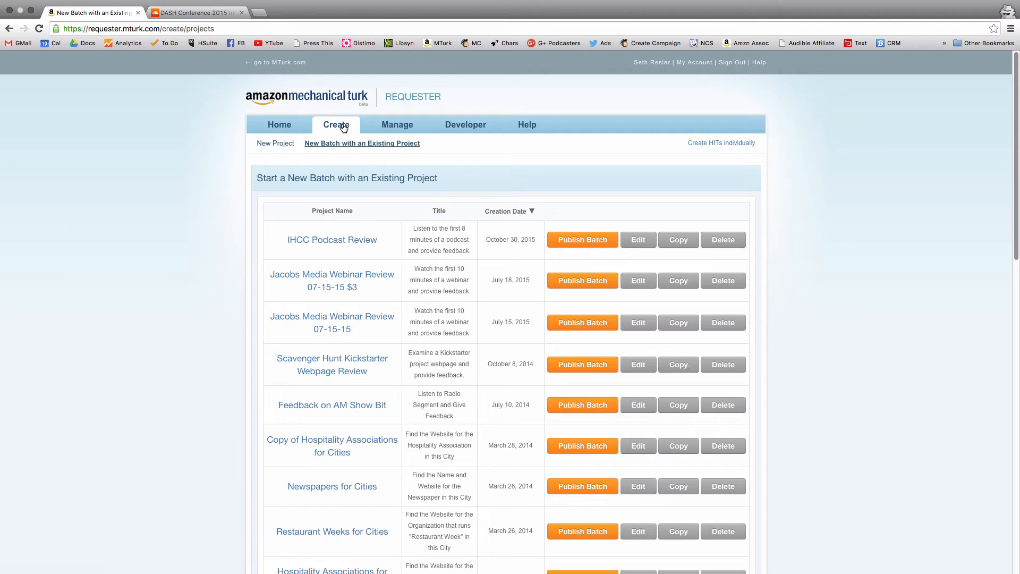
click(198, 12)
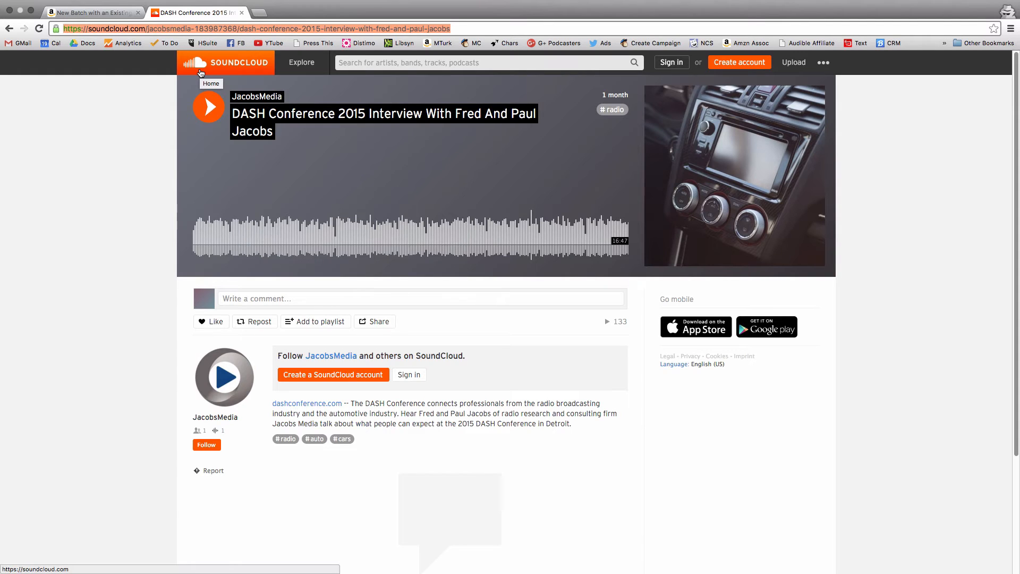
click(75, 16)
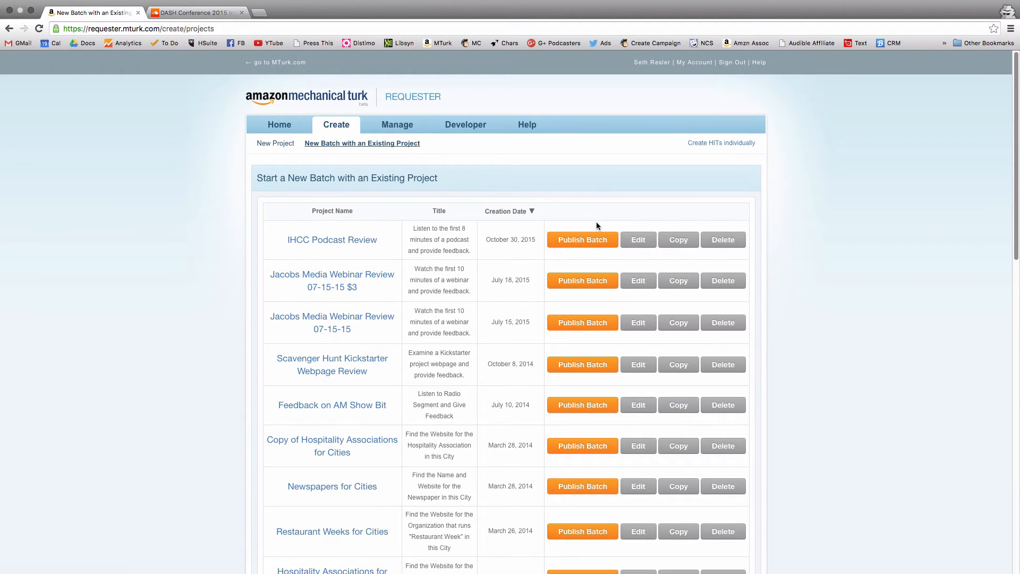
click(270, 144)
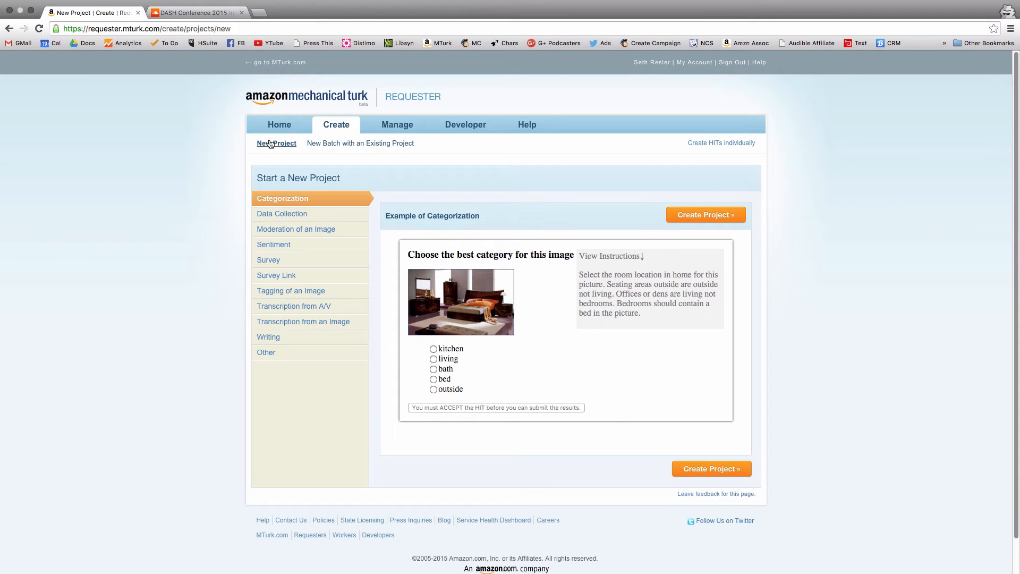
click(282, 355)
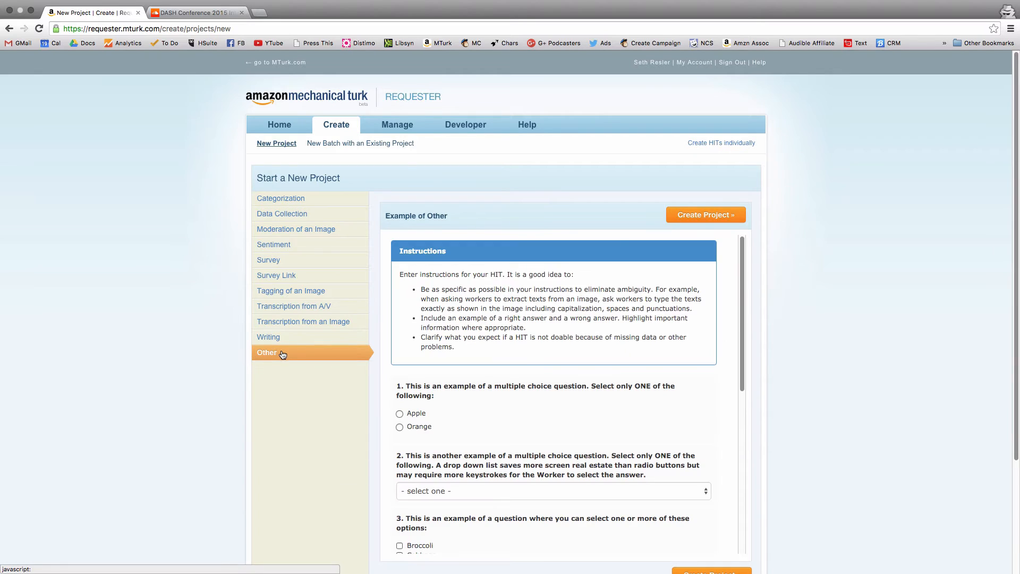
click(721, 221)
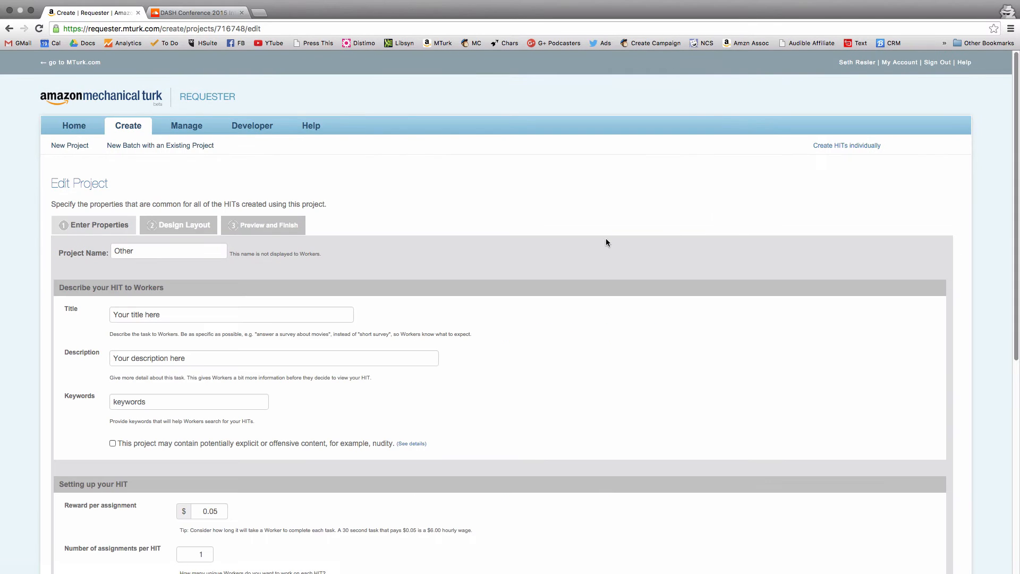
- Name the project "Sample Review"
double_click(136, 252)
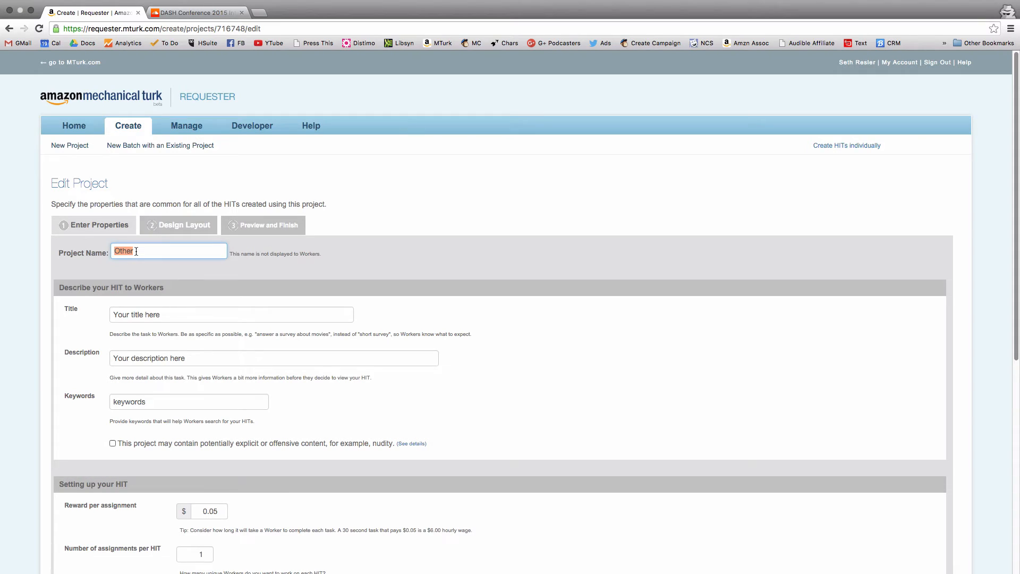
text(Sample Review)
- Set the HIT title to "Listen to 10 Minutes of a Podcast and Give Feedback"
click(157, 316)
text(Lis)
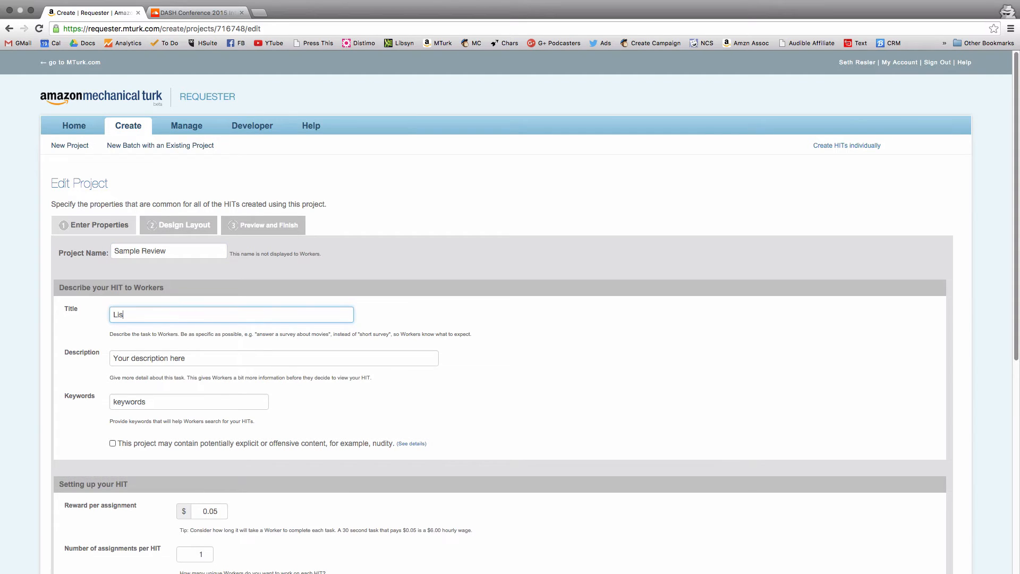
text(ten to 10 Minutes of a Podcast and Give Fee)
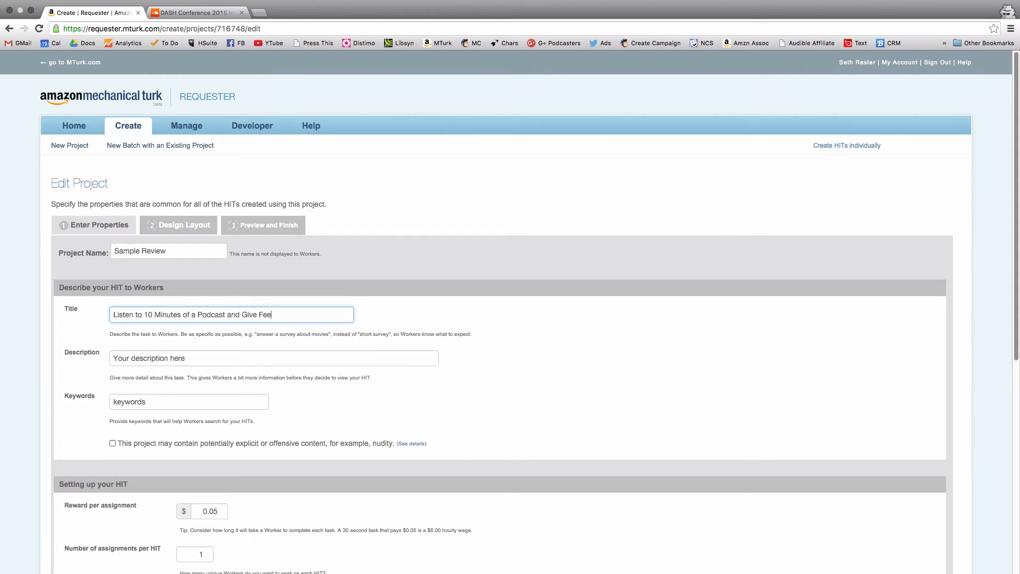
text(dback)
- Set the HIT description to "Please listen to the first 10 minutes of a podcast episode and give 300+ words of feedback."
key(Tab)
text(Please liste)
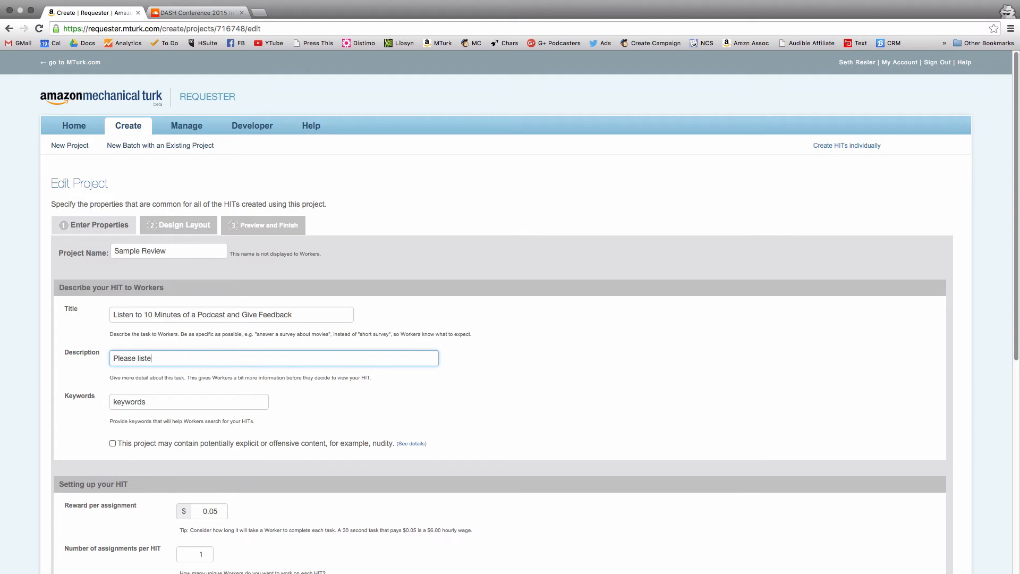
text(n to the first 10 minutes of a podc)
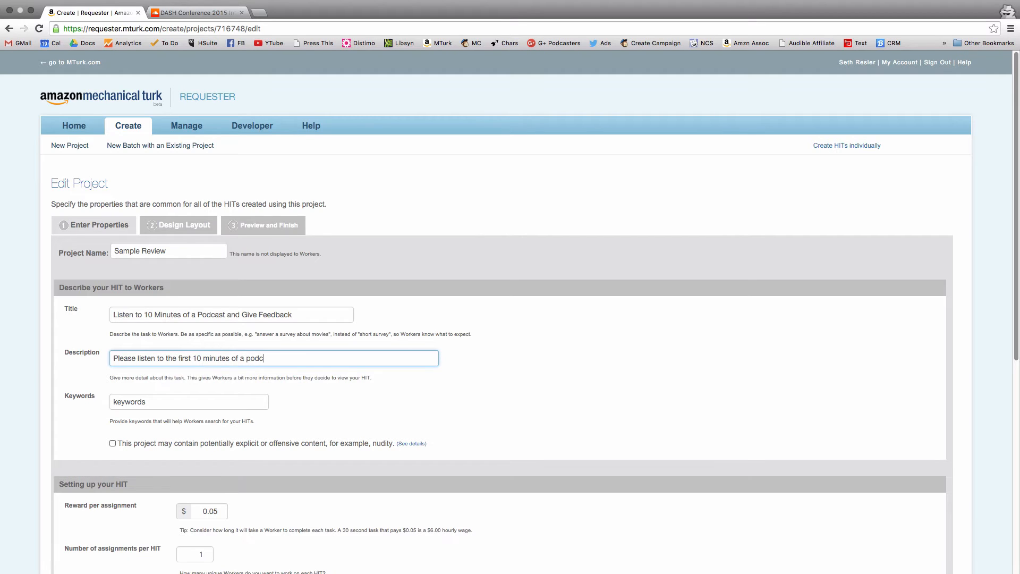
text(ast episode and give 300+ word)
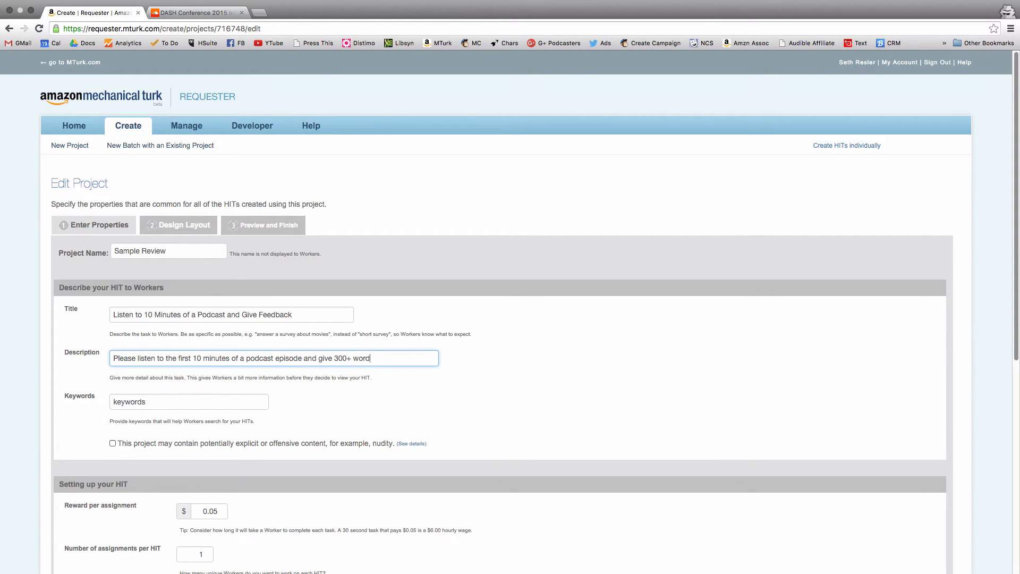
text(s of feedback.)
- Replace the placeholder HIT keywords with "podcast"
double_click(152, 406)
text(posd)
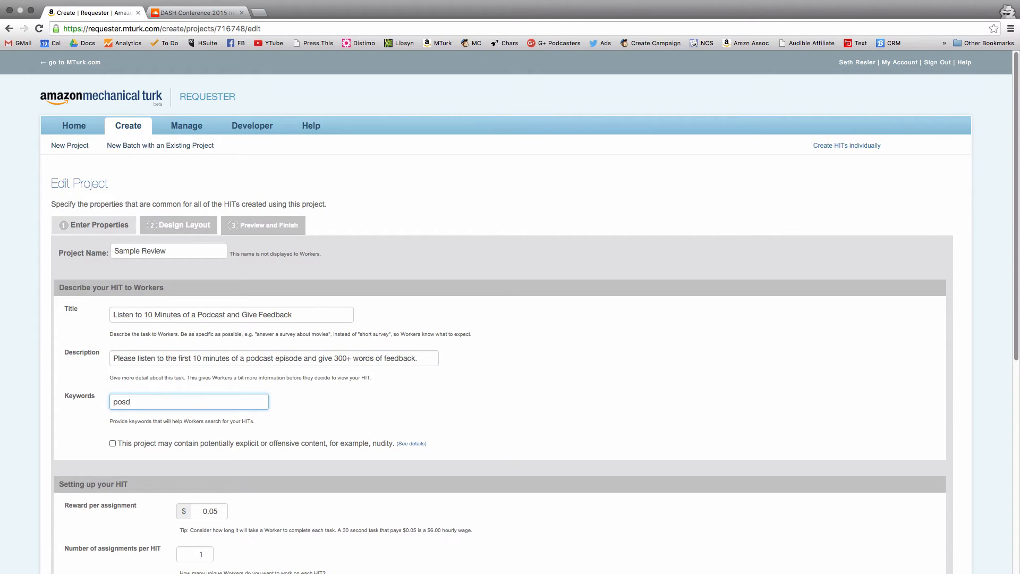
key(BackSpace)
key(BackSpace)
text(dcast)
- Set the reward per assignment to $3.00 and the number of assignments per HIT to 5
scroll(355, 424, down, 2)
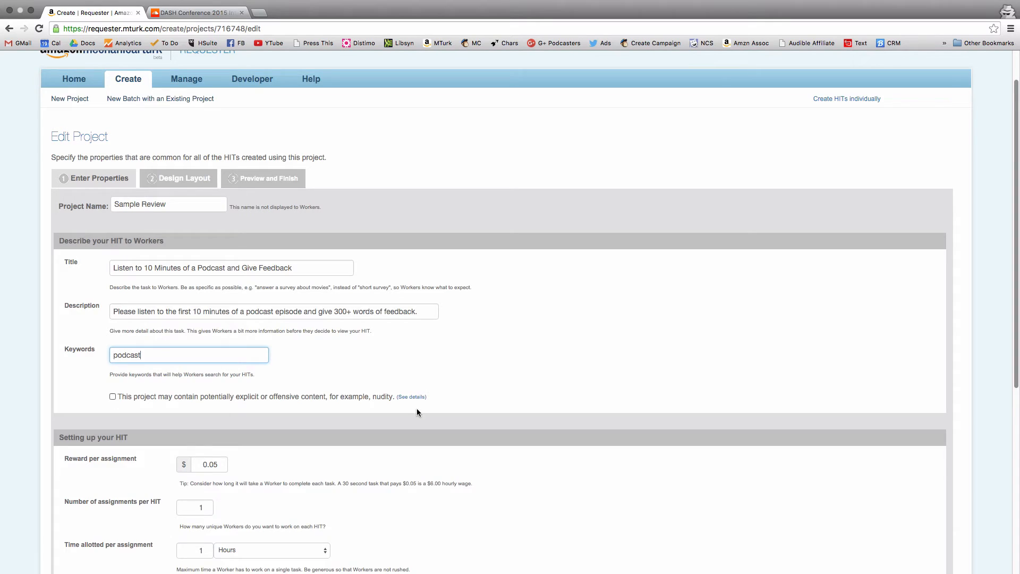
scroll(416, 410, down, 3)
click(206, 405)
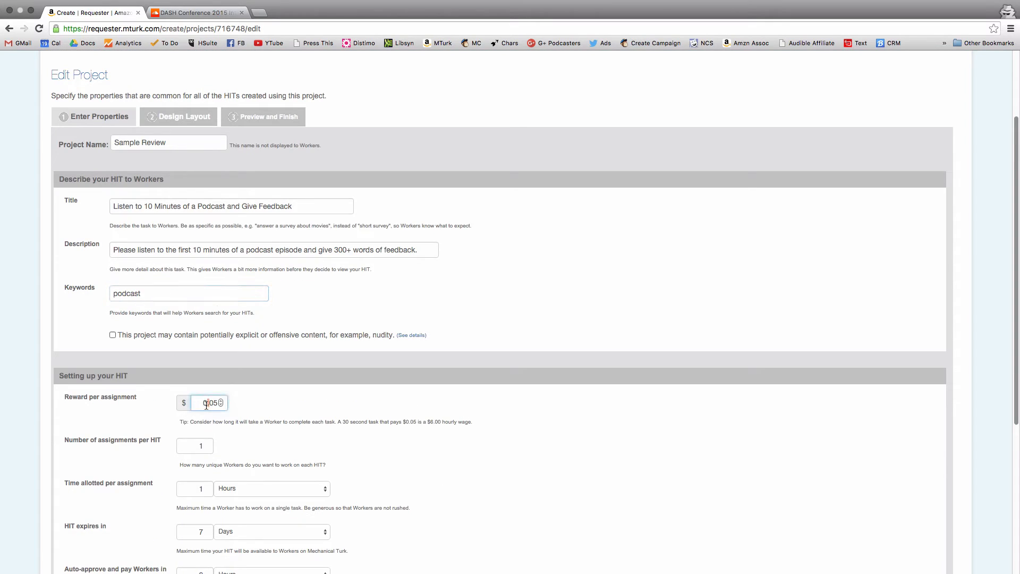
double_click(206, 405)
text(3.00)
scroll(508, 466, down, 3)
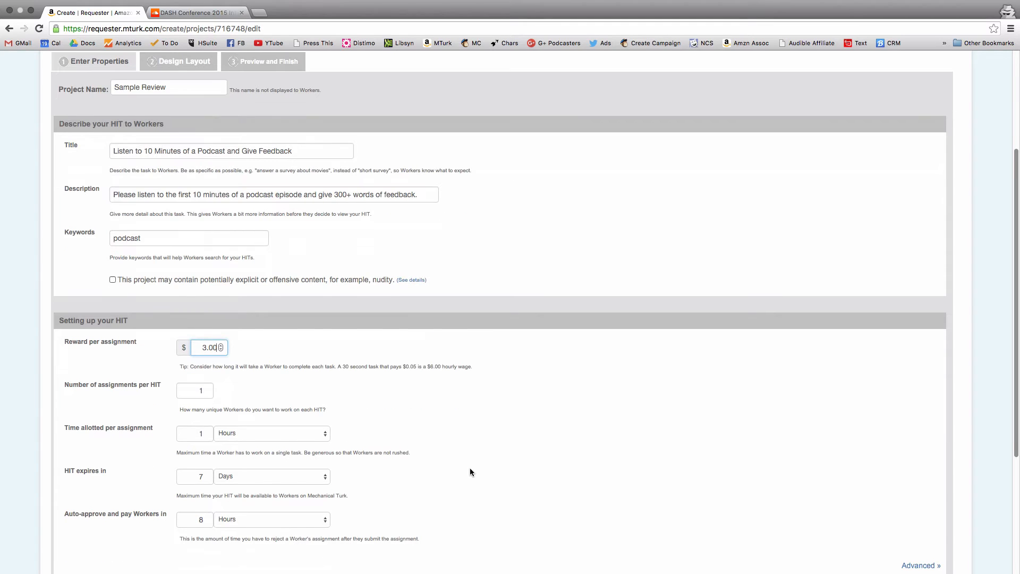
double_click(196, 387)
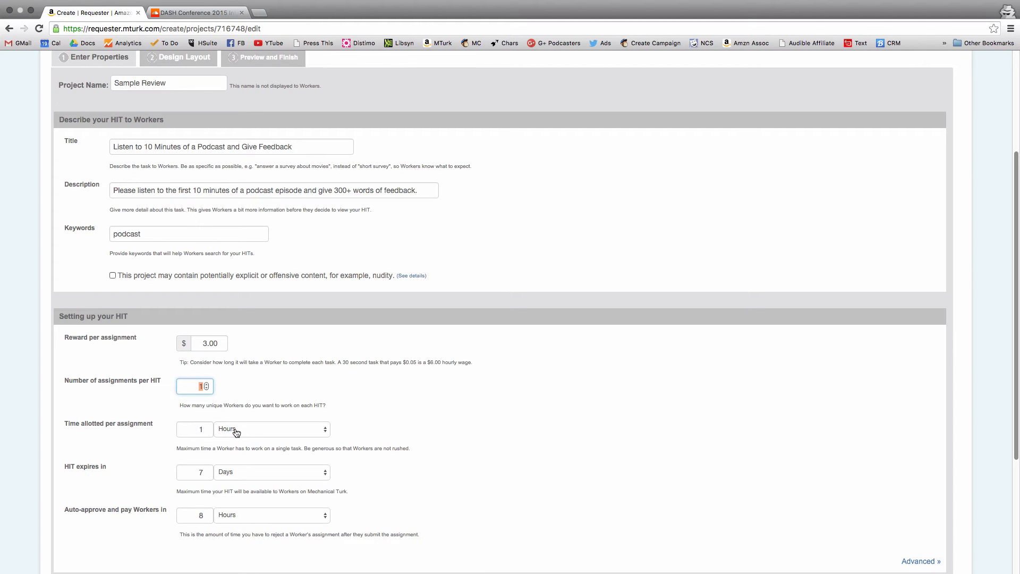
text(5)
- Set the time allotted per assignment to 1 day and the auto-approve and pay period to 1 hour
scroll(394, 424, down, 2)
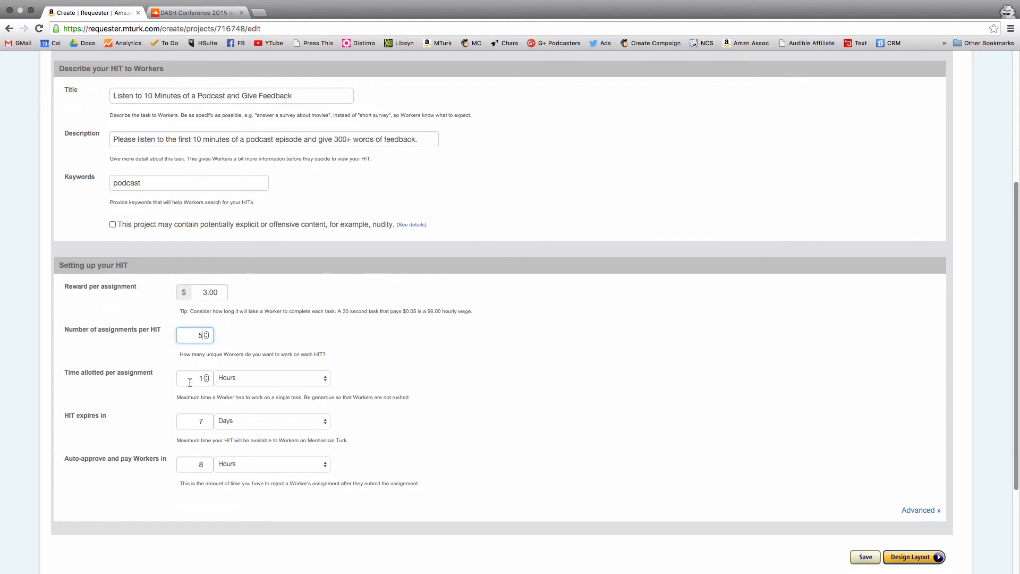
click(250, 378)
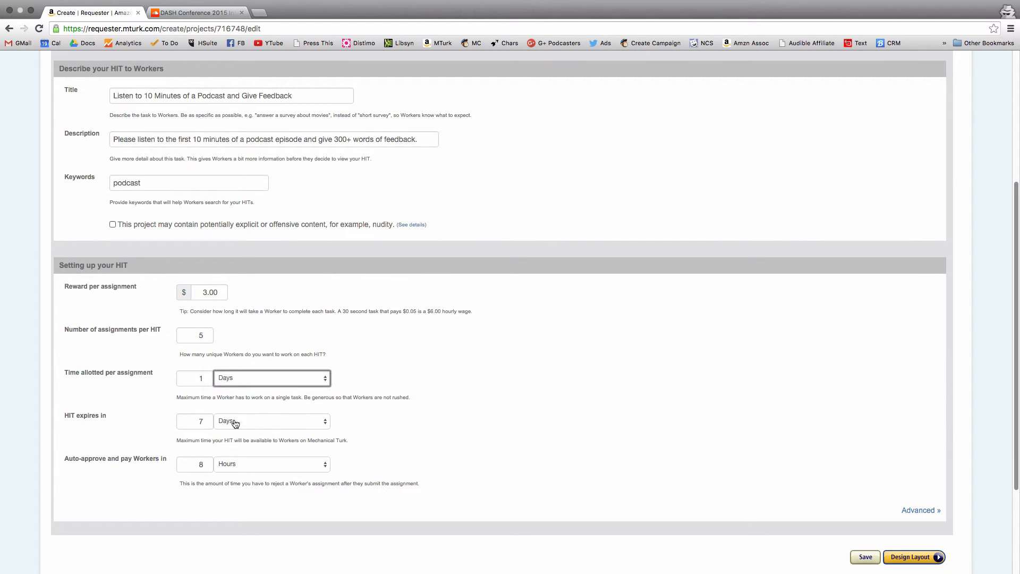
scroll(352, 422, down, 2)
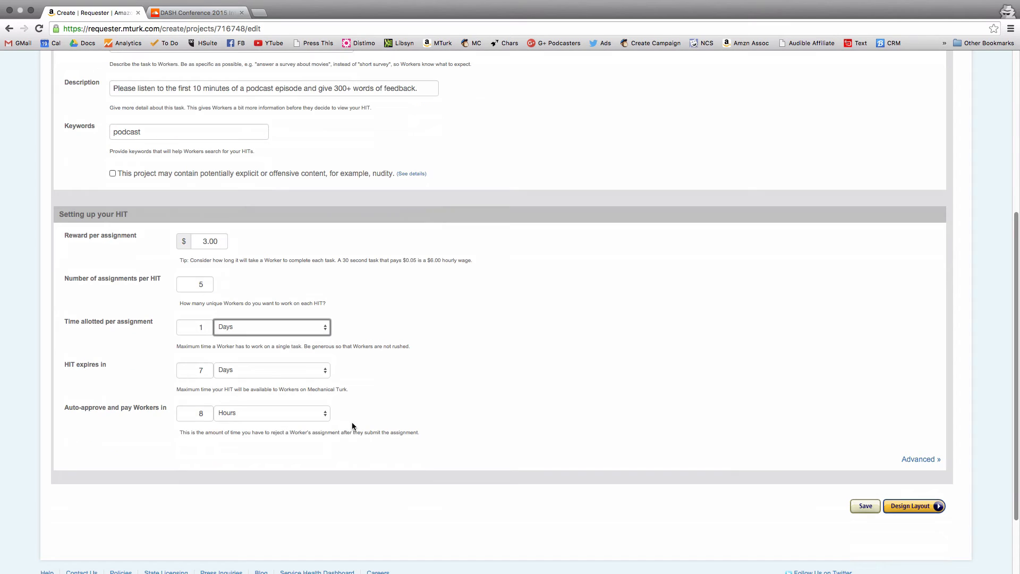
double_click(194, 417)
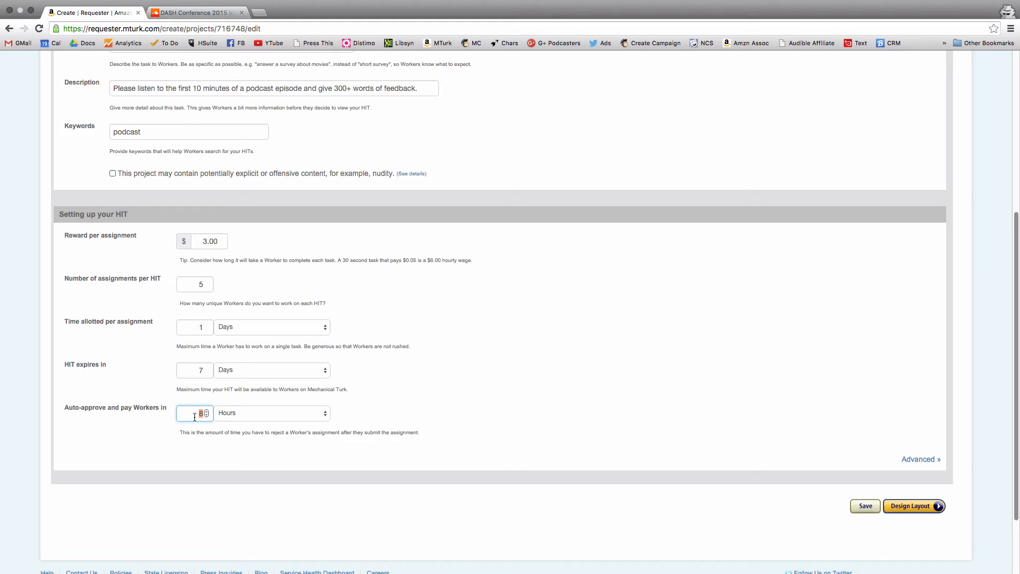
text(1)
click(259, 410)
click(258, 409)
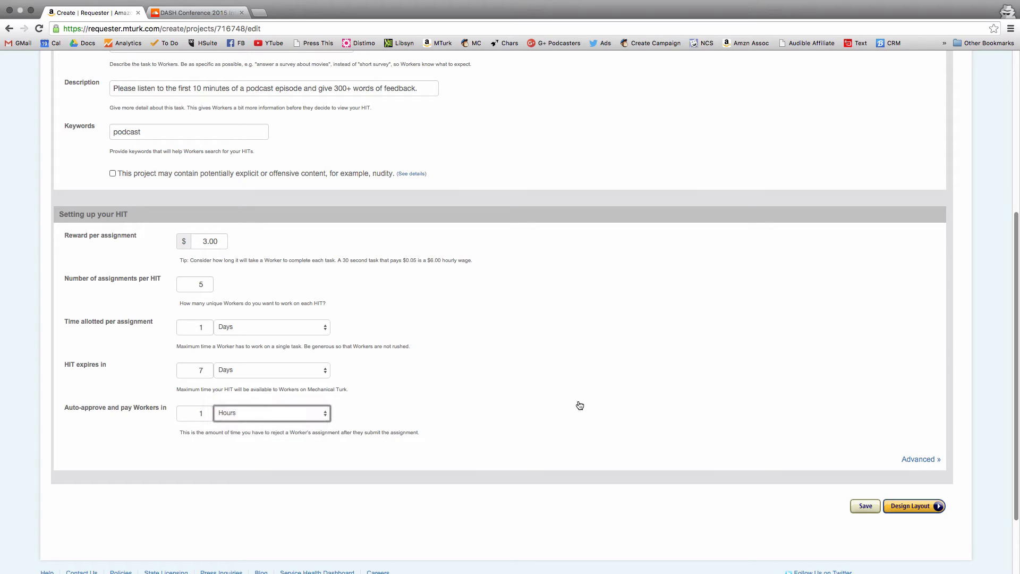
- Go to the project's layout design and replace the opening instruction line with "Please listen to the podcast episode at"
click(911, 506)
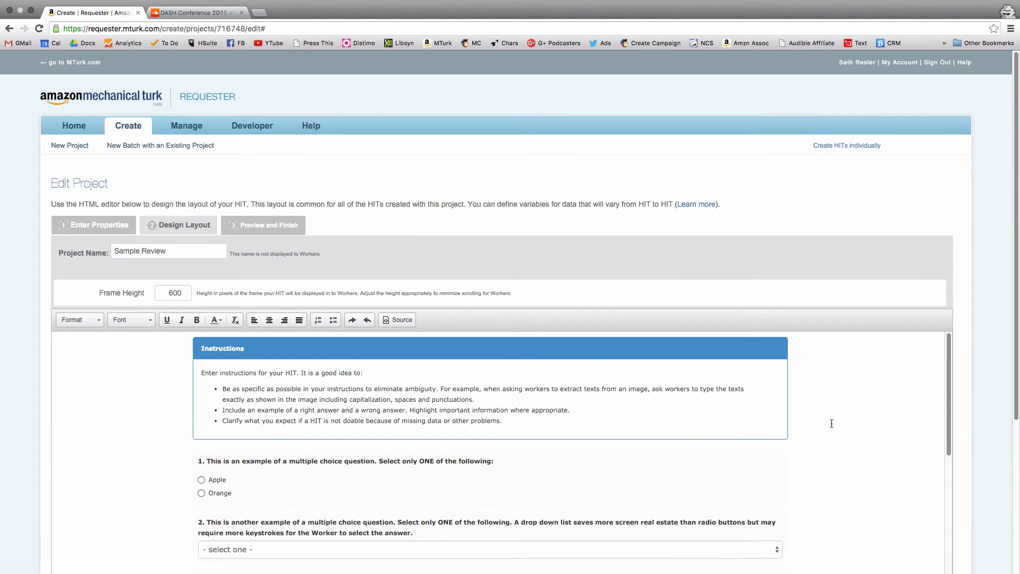
scroll(813, 418, down, 1)
scroll(813, 417, up, 1)
scroll(992, 398, down, 2)
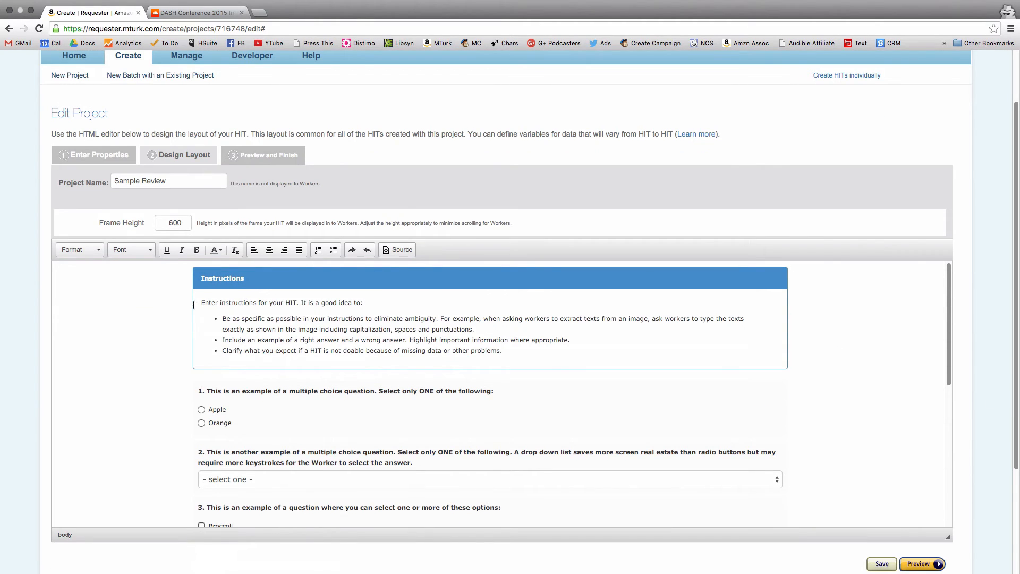
drag(205, 302, 371, 303)
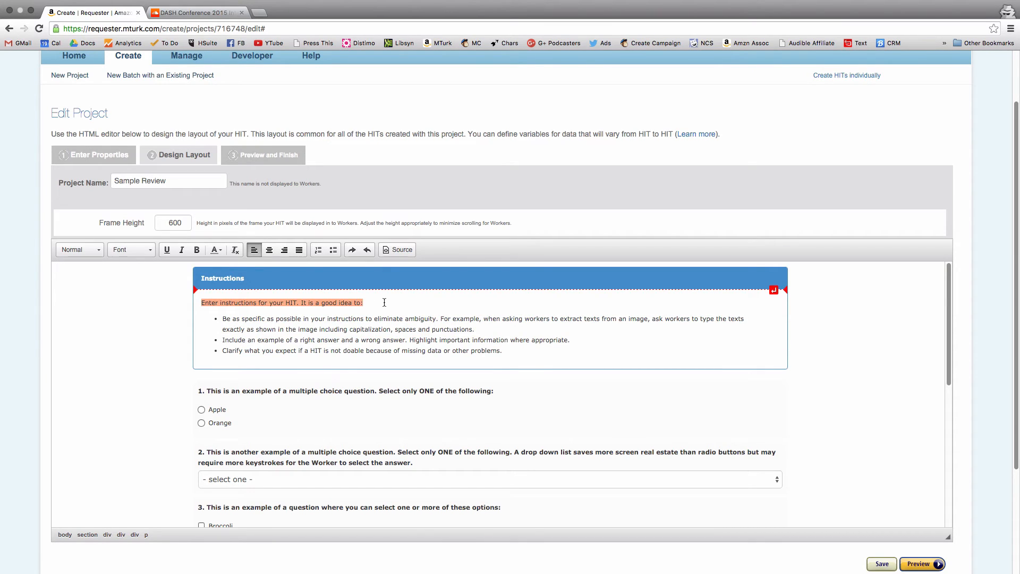
text(Pleas)
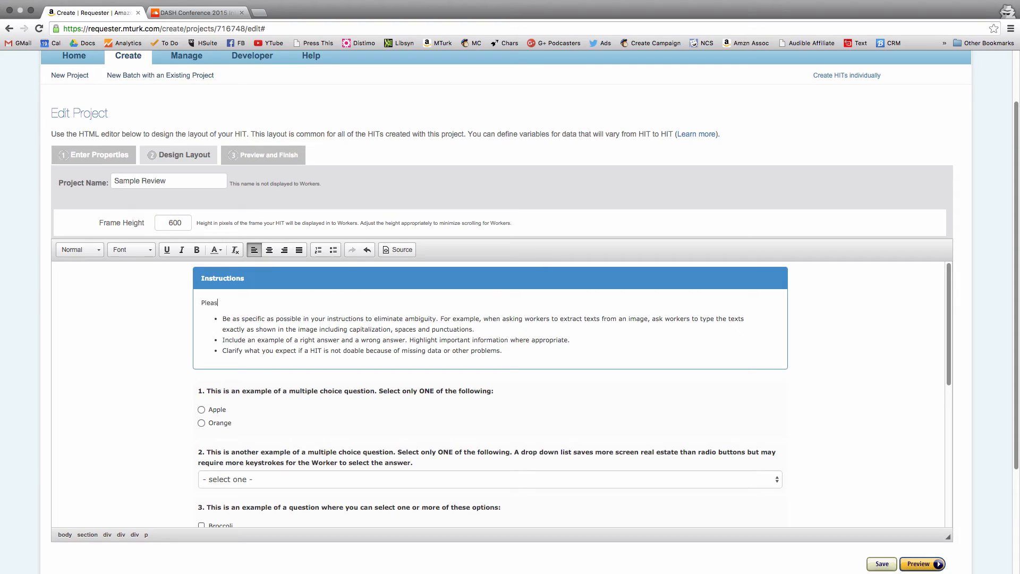
text(e listen to the podcast episode at)
- Insert the SoundCloud link of the DASH Conference 2015 interview after that text and add "and provide 300+ words of feedback"
click(194, 12)
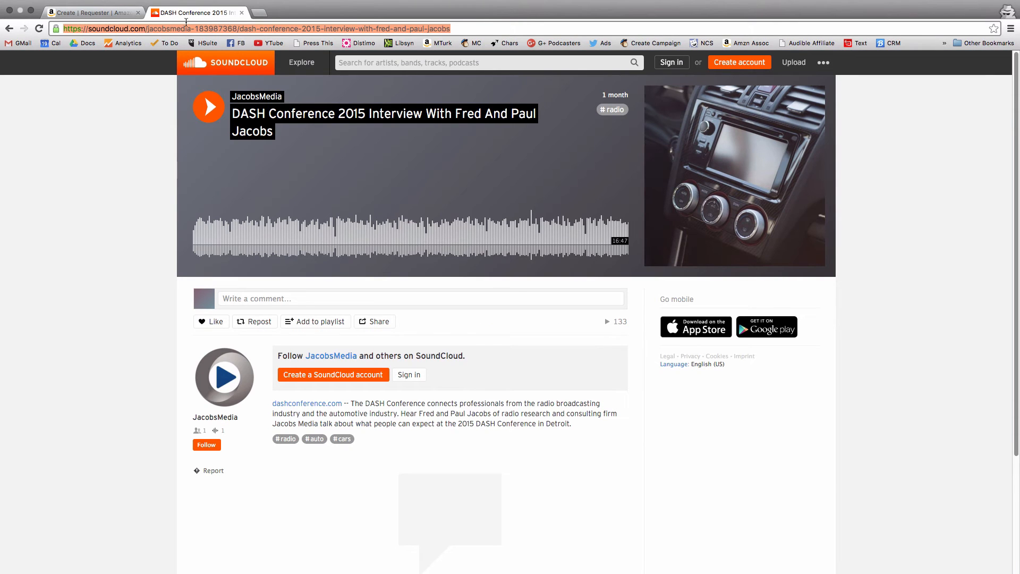
click(93, 12)
text(https://soundcloud.com/jacobsmedia-183987368/dash-conference-2015-interview-with-fred-and-paul-jacobs)
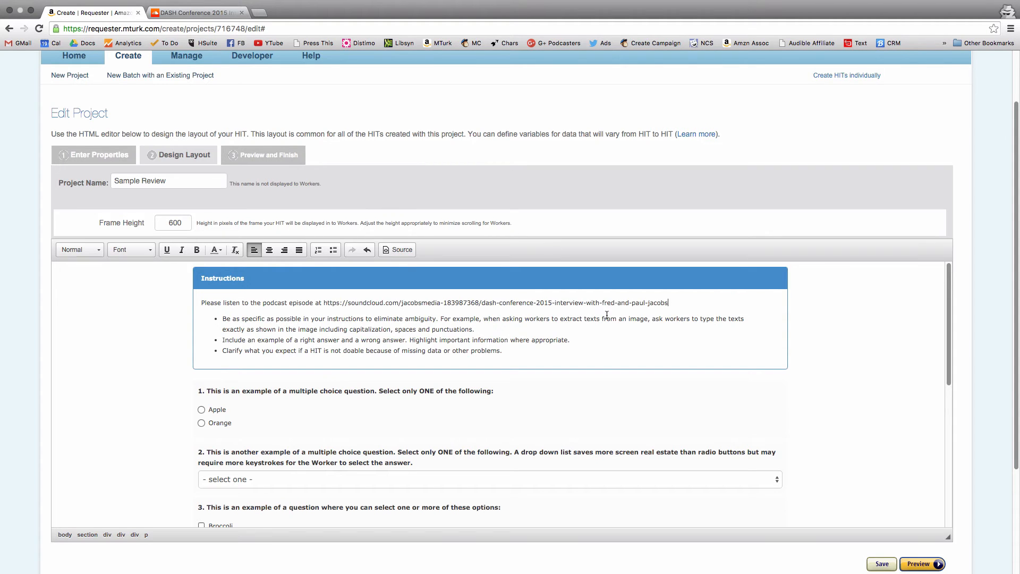
text(and provide 300+ words of feedback)
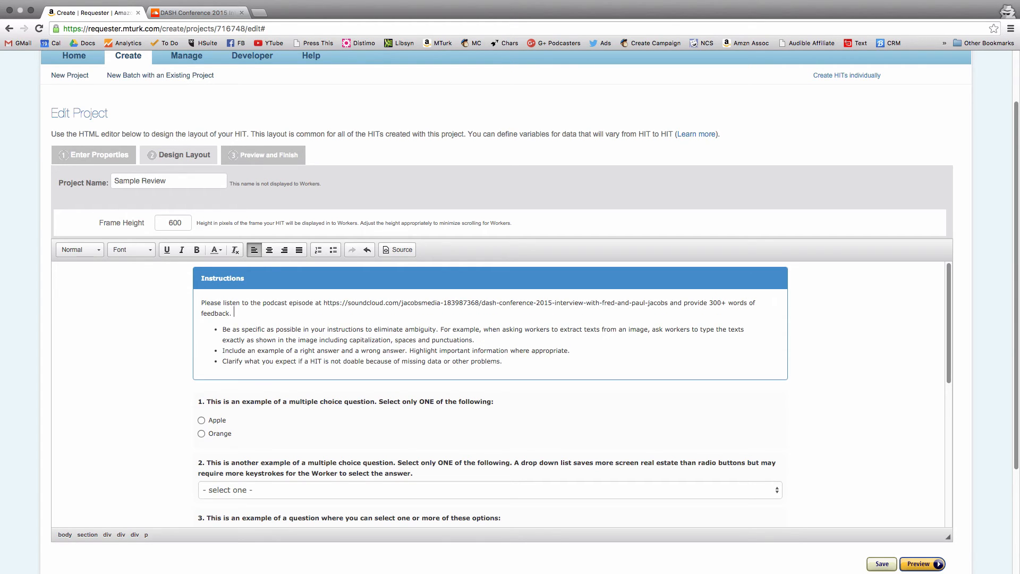
text(. Do not just summarize the podcast. Answer these questions:)
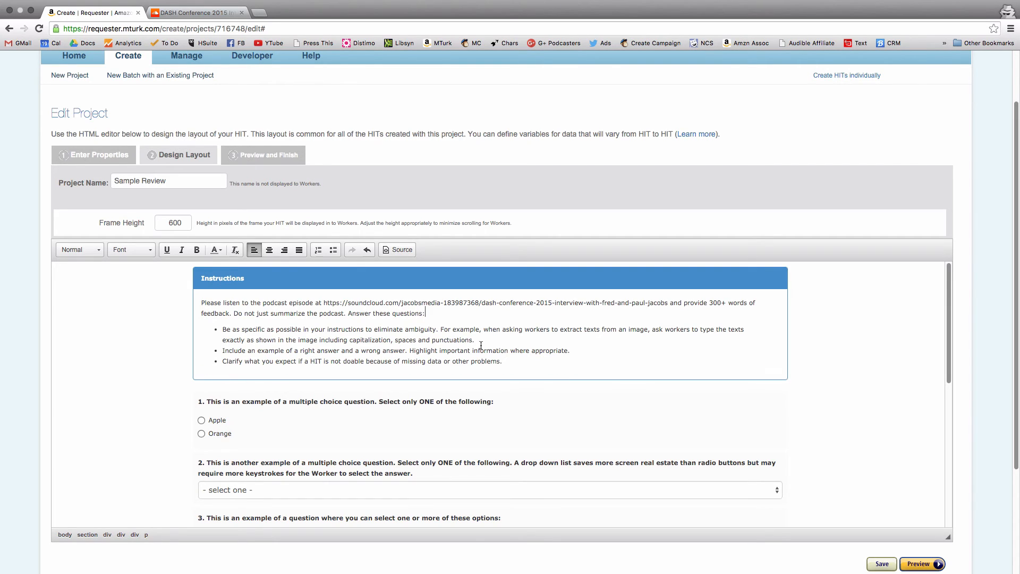
- Replace the first instruction bullet with "What are 3 strengths of this podcast episode?"
drag(475, 340, 223, 331)
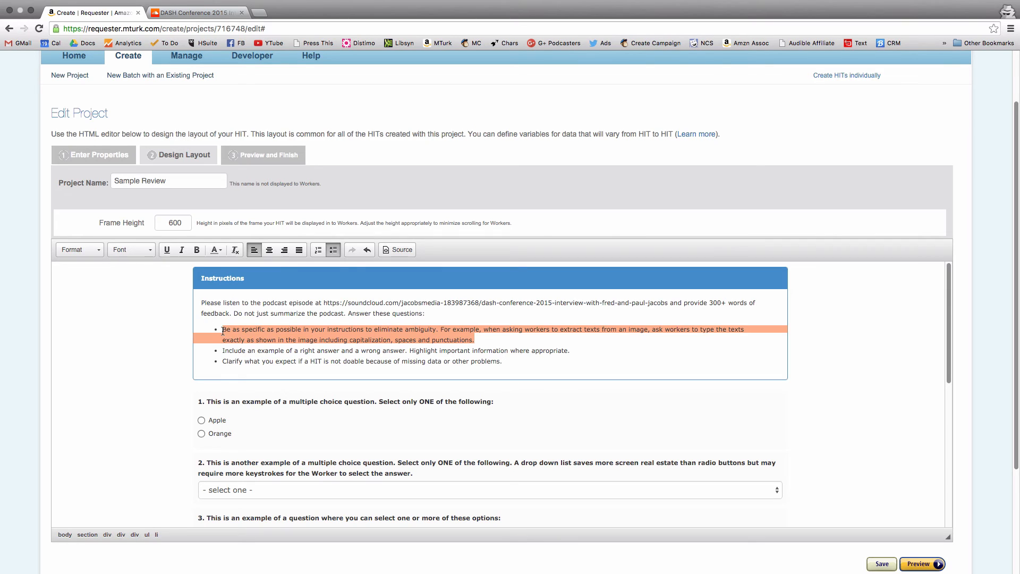
text(What are)
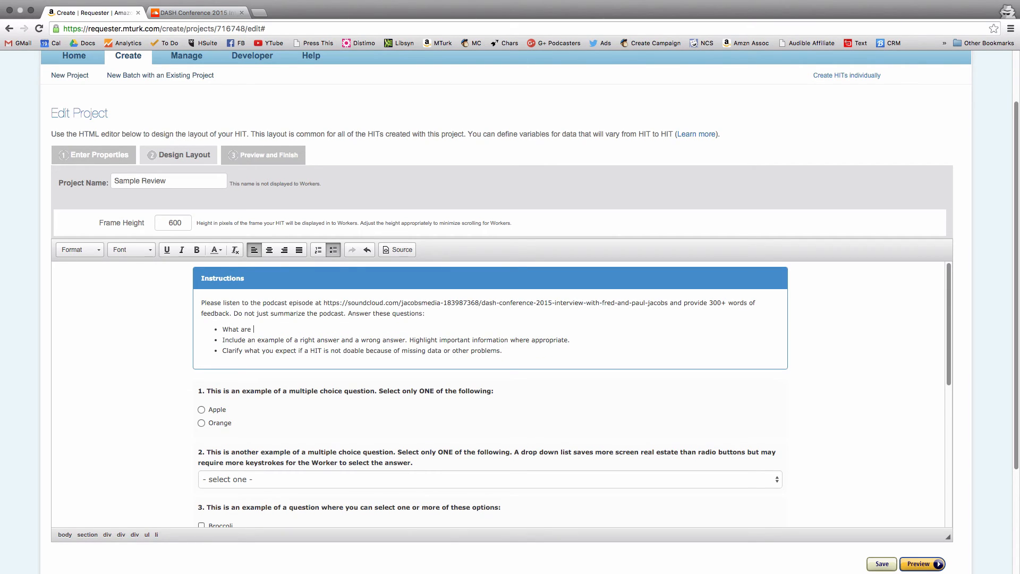
text( 3 strengths of this podcast episode?)
- Replace the second instruction bullet with "What are 3 ways to improve this episode?"
triple_click(539, 338)
text(Wh)
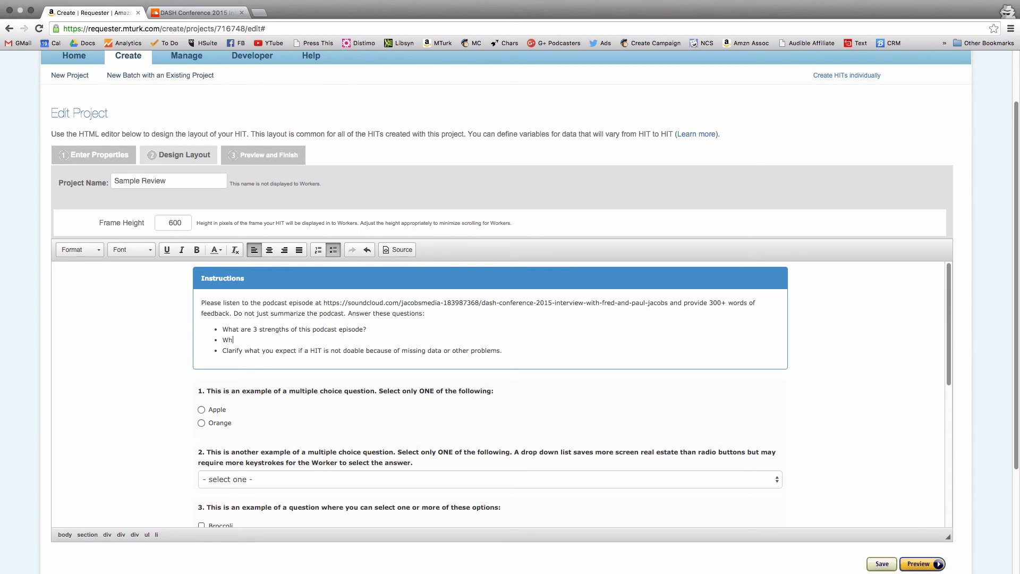
text(at are 3 ways to improve this episode?)
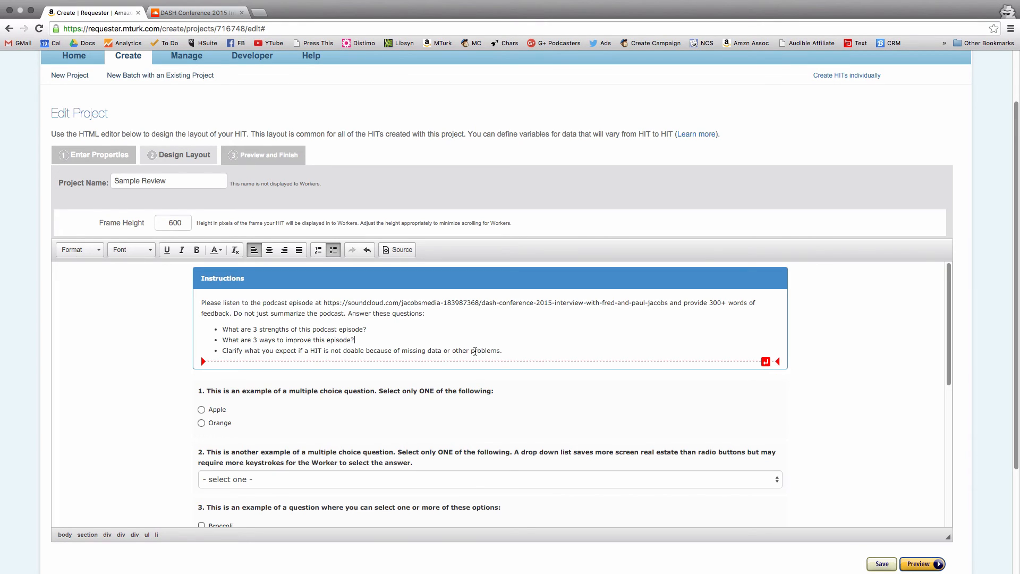
- Replace the third instruction bullet with "Would you recommend this episode to a friend?"
drag(505, 349, 210, 349)
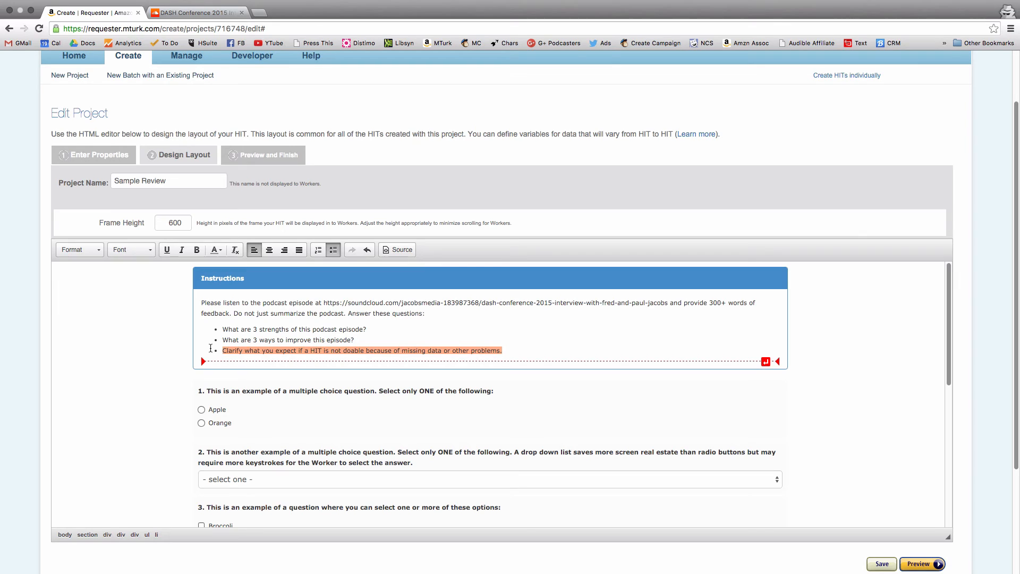
text(Woulkd)
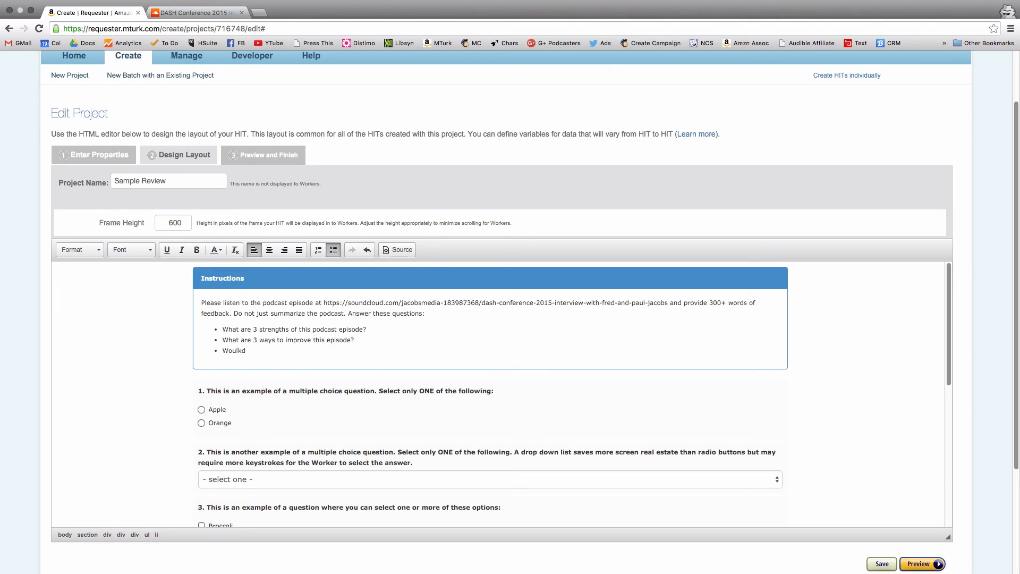
key(BackSpace)
key(BackSpace)
key(BackSpace)
text(d yo)
key(BackSpace)
key(BackSpace)
text(you recommend this episode to a friend)
- Turn the SoundCloud URL in the instructions into a clickable link by wrapping it in an <a href> tag in the HTML source
drag(324, 303, 660, 304)
key(super+c)
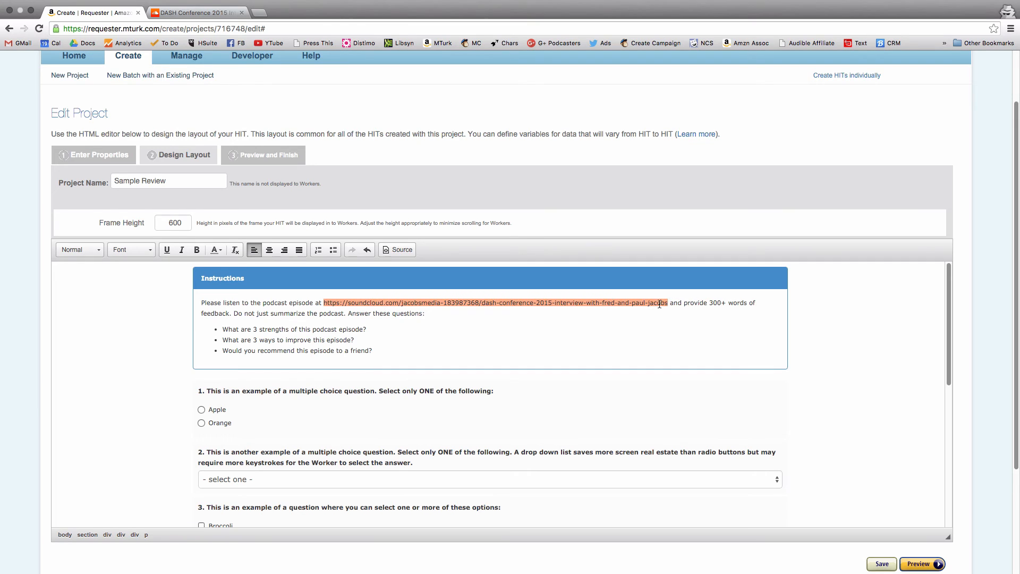
click(400, 250)
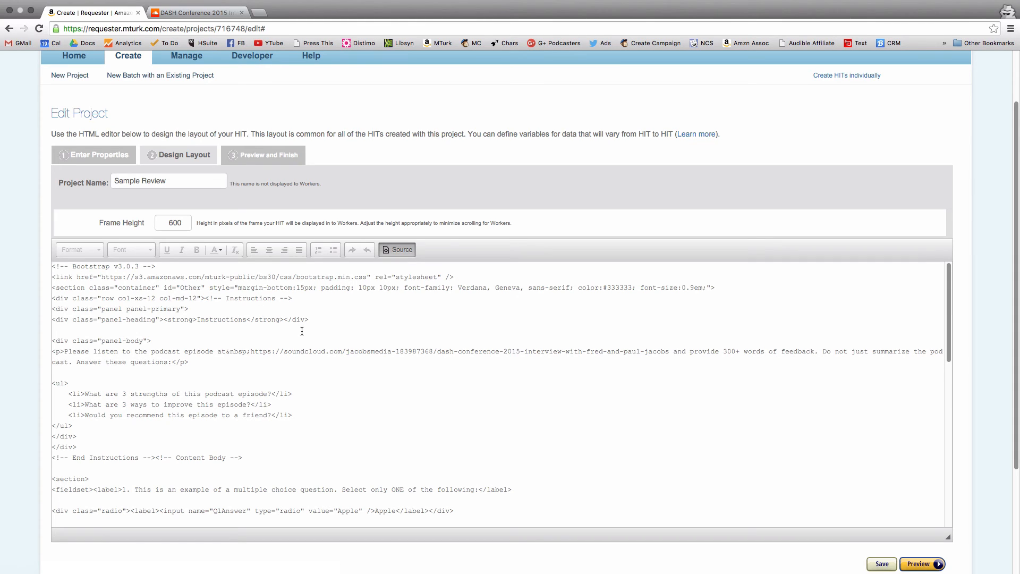
click(250, 353)
text(<a href=")
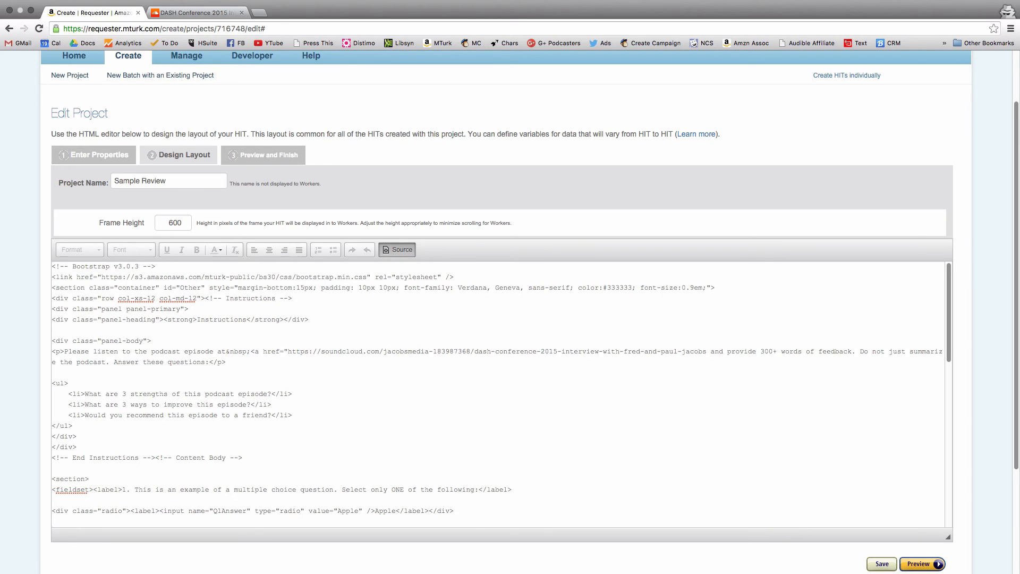
key(super+v)
text(">)
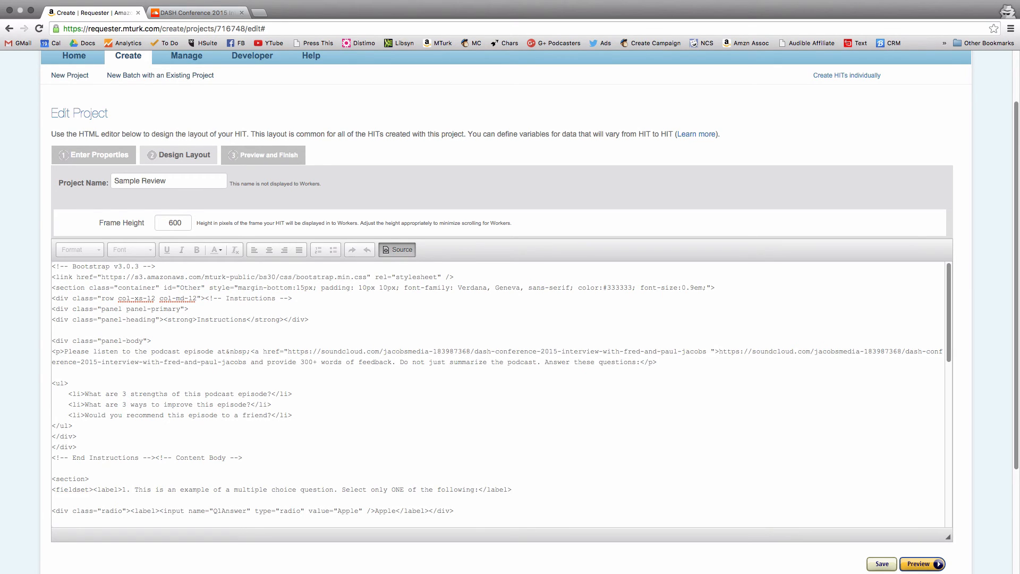
click(711, 352)
key(BackSpace)
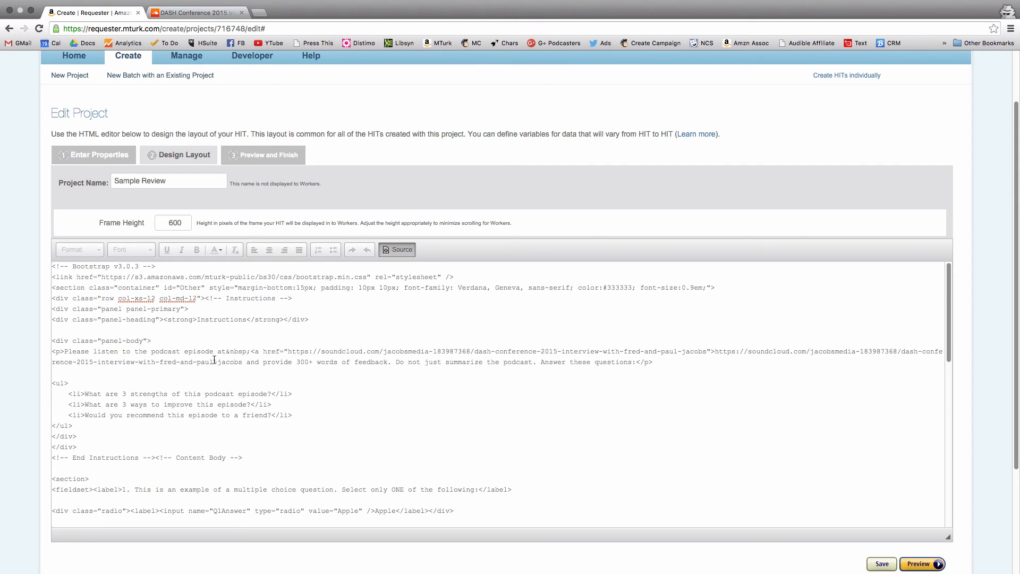
click(243, 362)
text(</a)
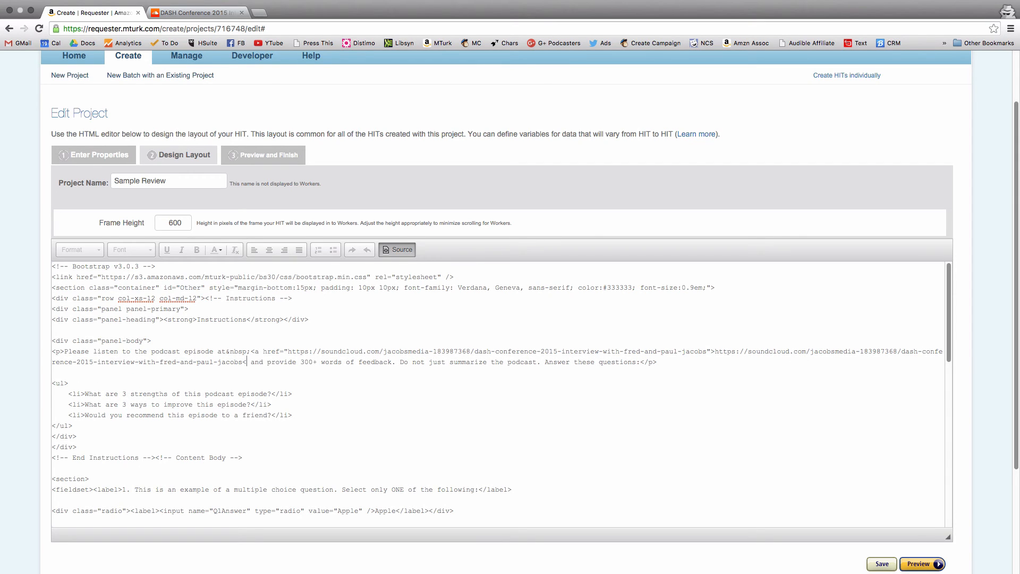
text(>)
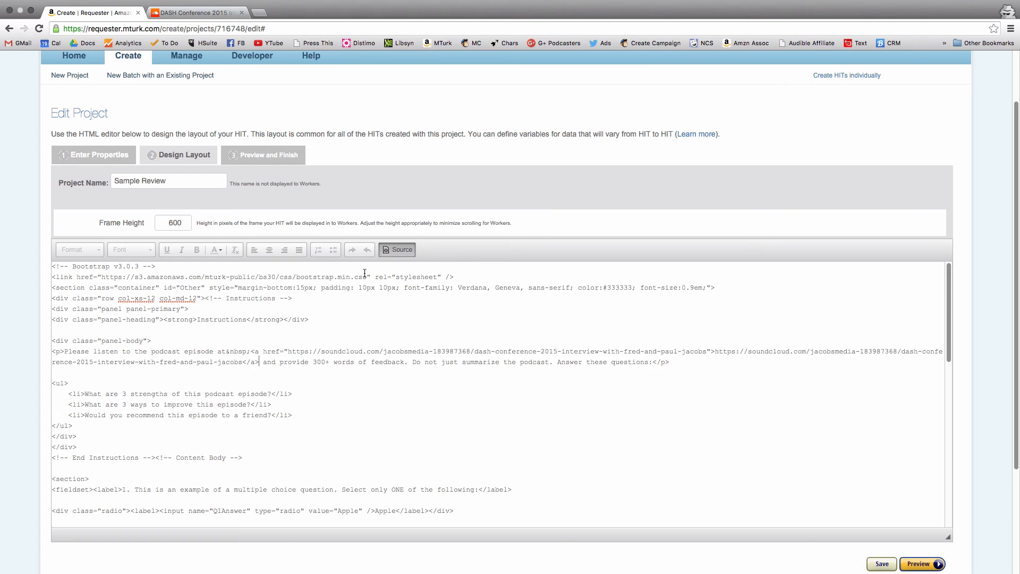
click(396, 250)
- Delete example questions 1 through 5 below the instructions, keeping only the multi-line open-ended question
scroll(396, 213, down, 3)
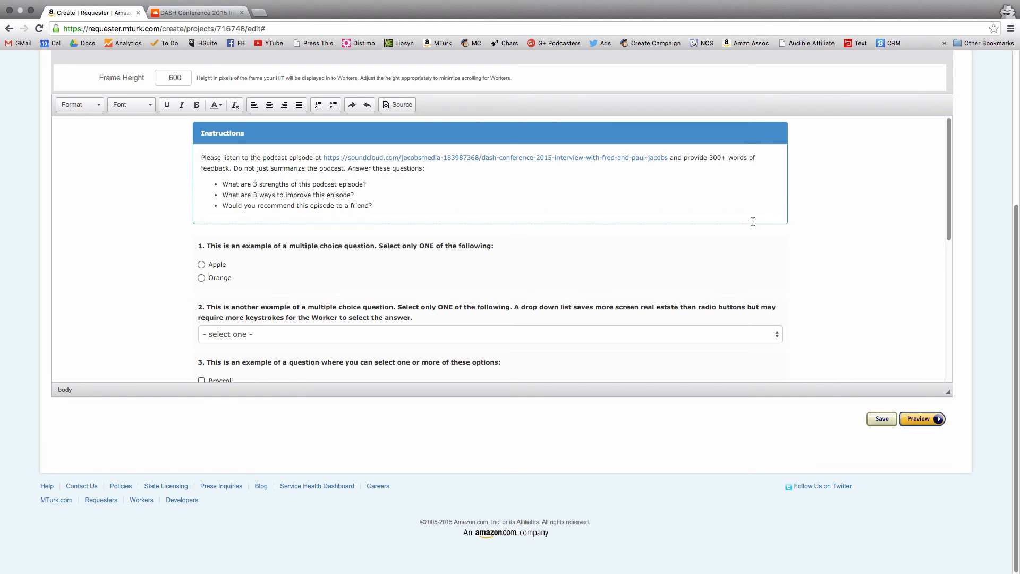
click(201, 248)
drag(208, 253, 188, 322)
key(BackSpace)
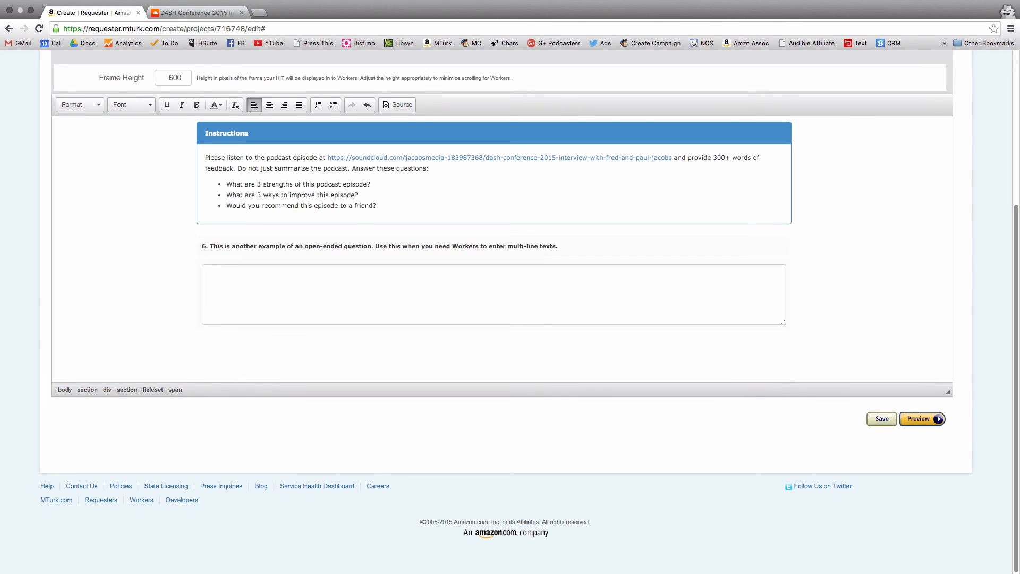
- Replace the heading of the remaining open-ended question with "Enter your feedback here:" in bold
drag(563, 246, 201, 251)
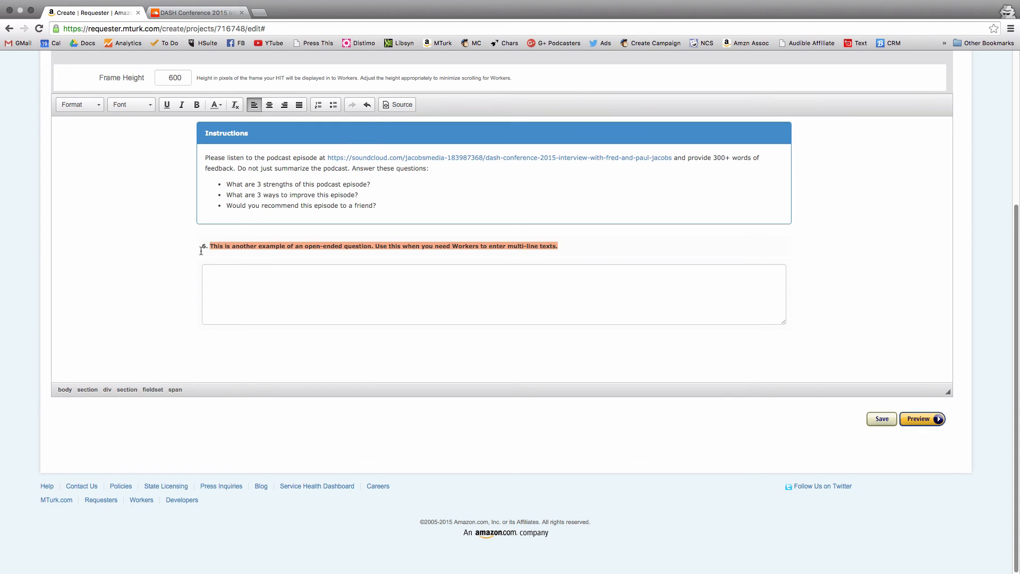
key(BackSpace)
key(BackSpace)
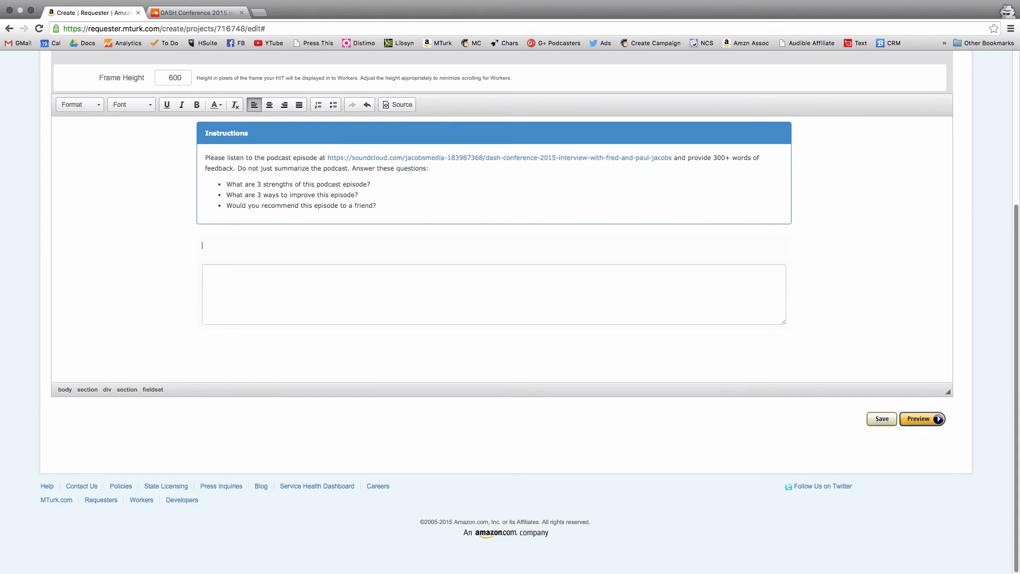
key(super+b)
text(Enter your feedback here:)
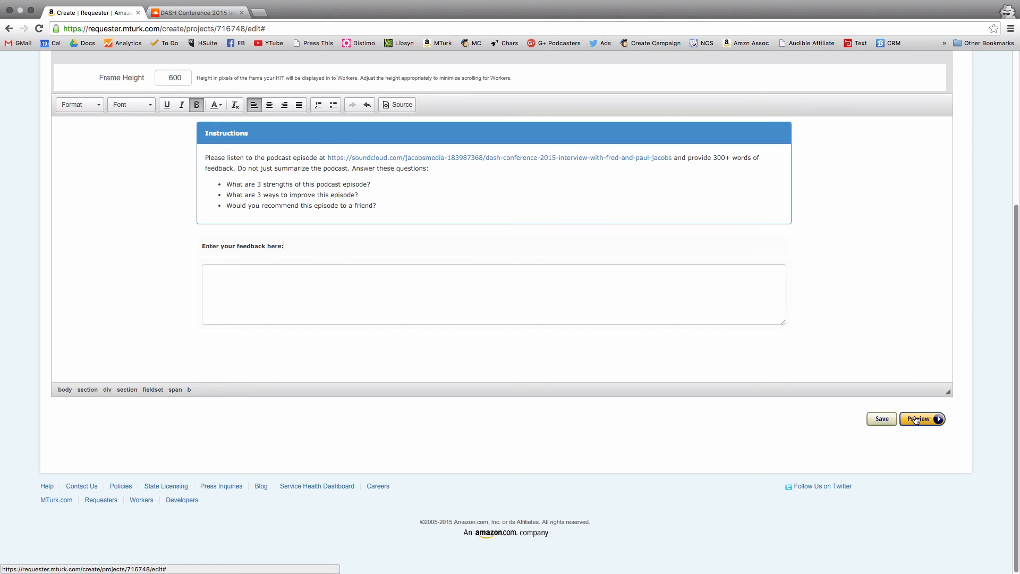
- Preview the HIT layout and finish the project to save it
click(916, 420)
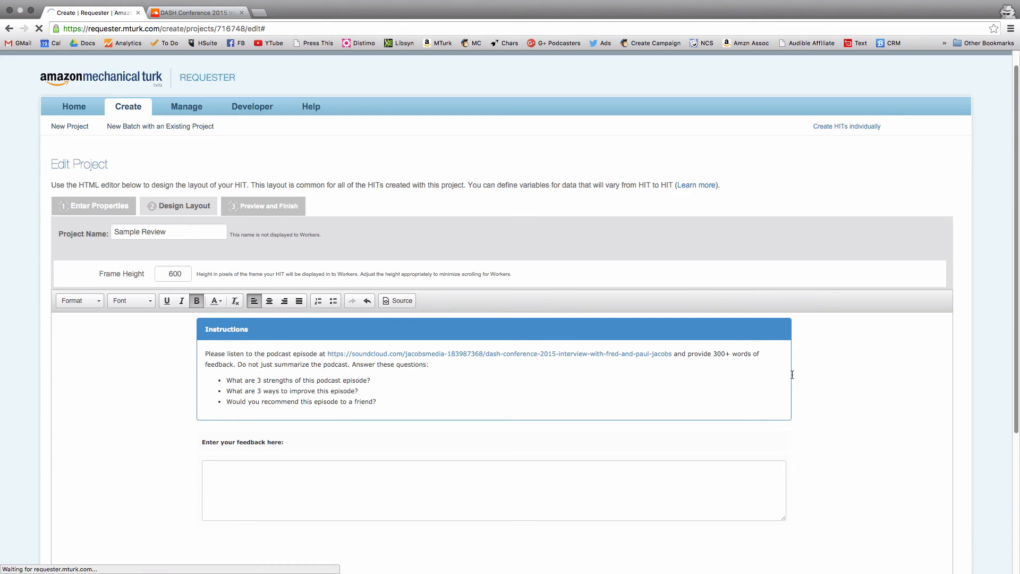
scroll(923, 368, down, 5)
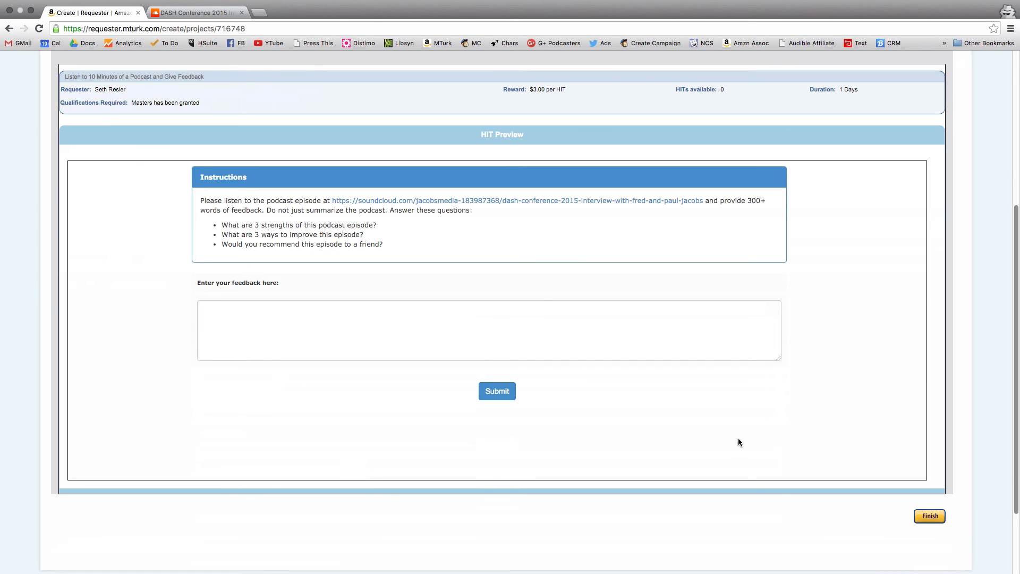
click(930, 517)
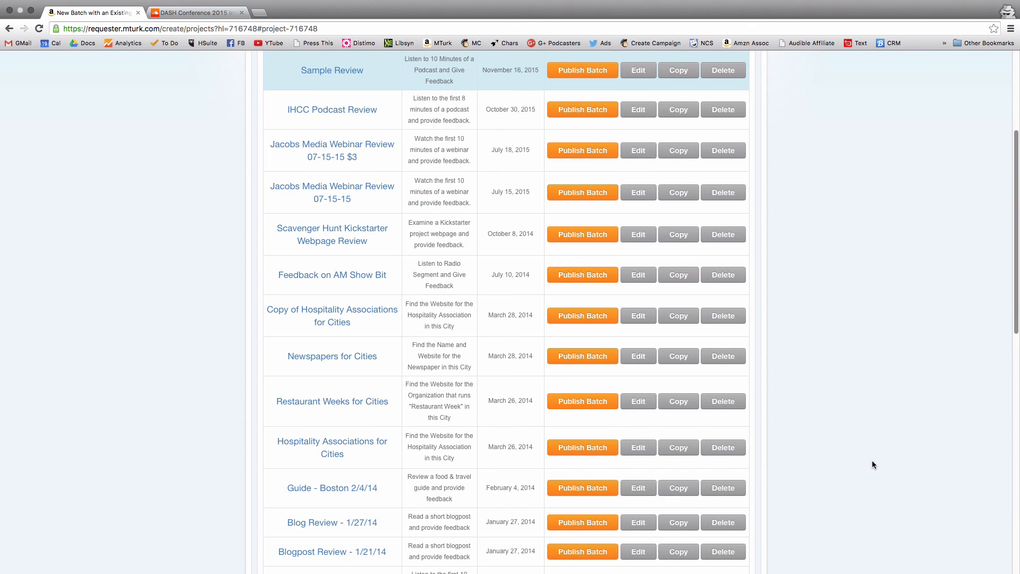
- Start publishing a batch of the Sample Review project and proceed past the HIT preview to the confirmation page
scroll(875, 458, up, 4)
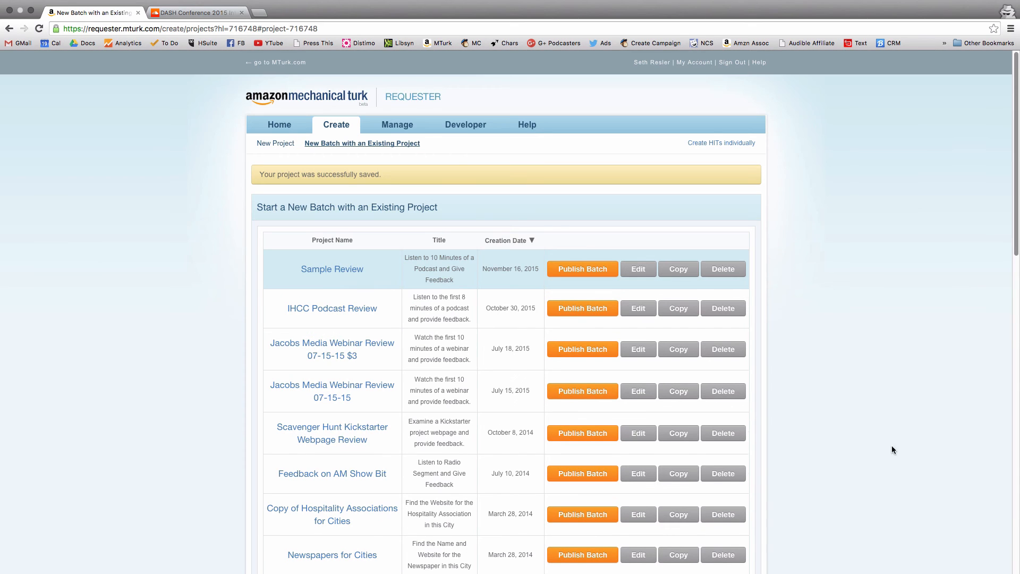
click(584, 270)
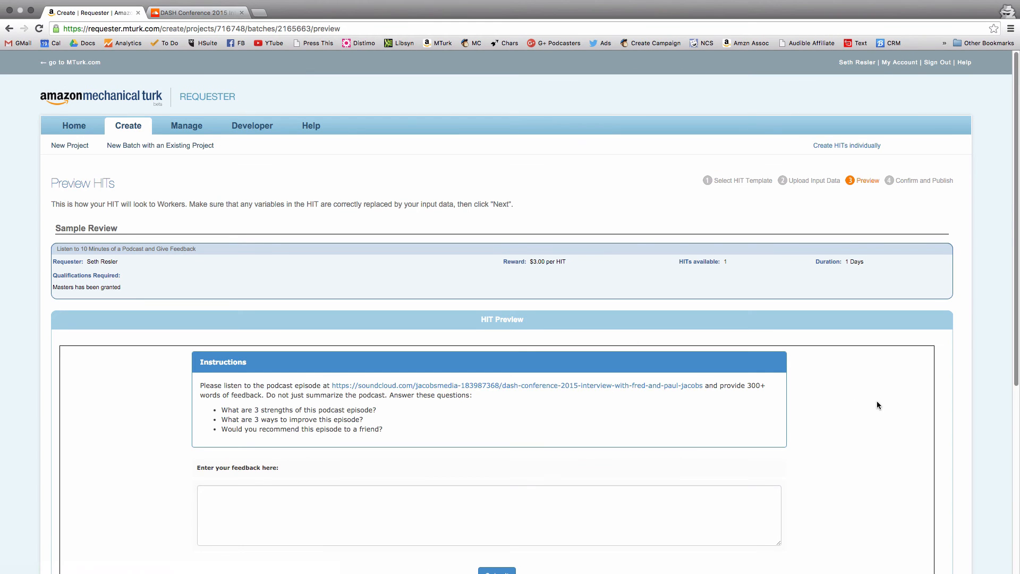
scroll(878, 402, down, 5)
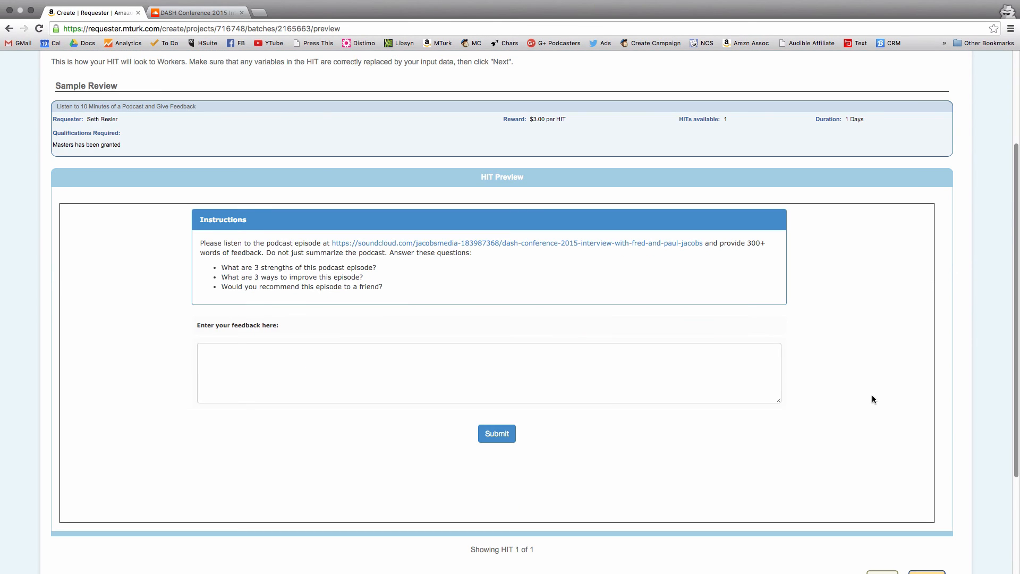
scroll(873, 398, down, 4)
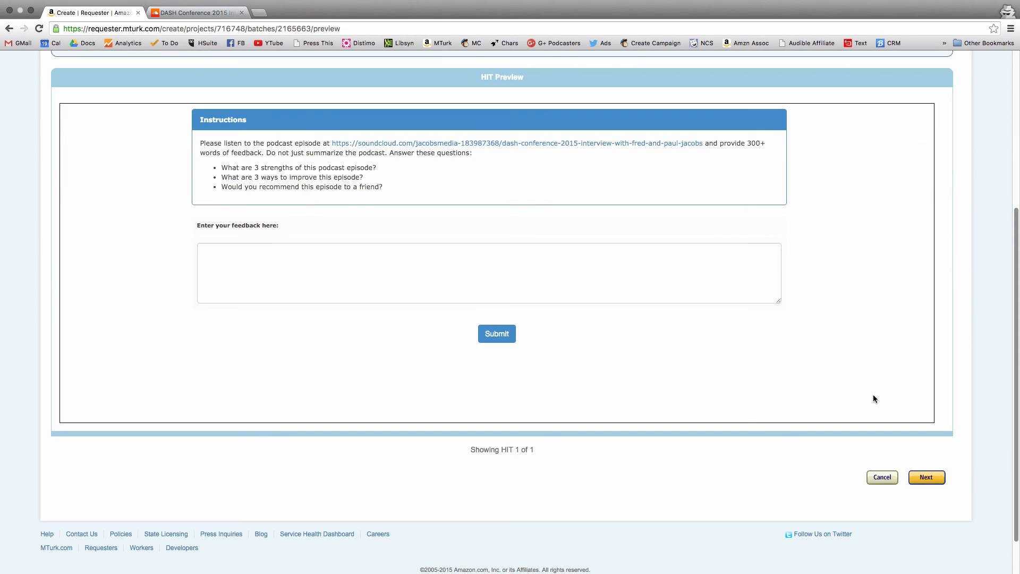
click(926, 477)
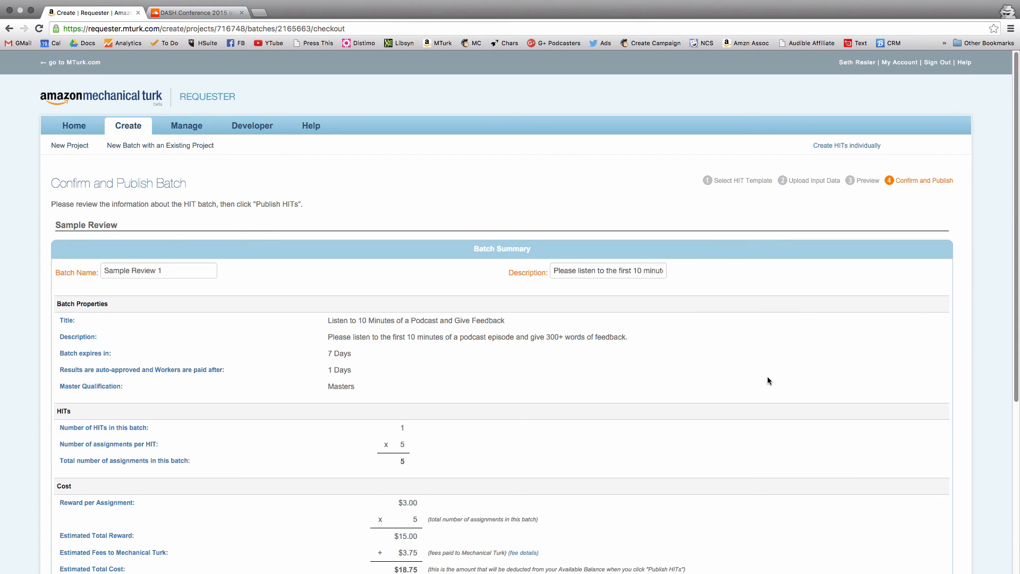
- Review the batch summary, checking the assignments, estimated total cost and available account balance
scroll(767, 379, down, 7)
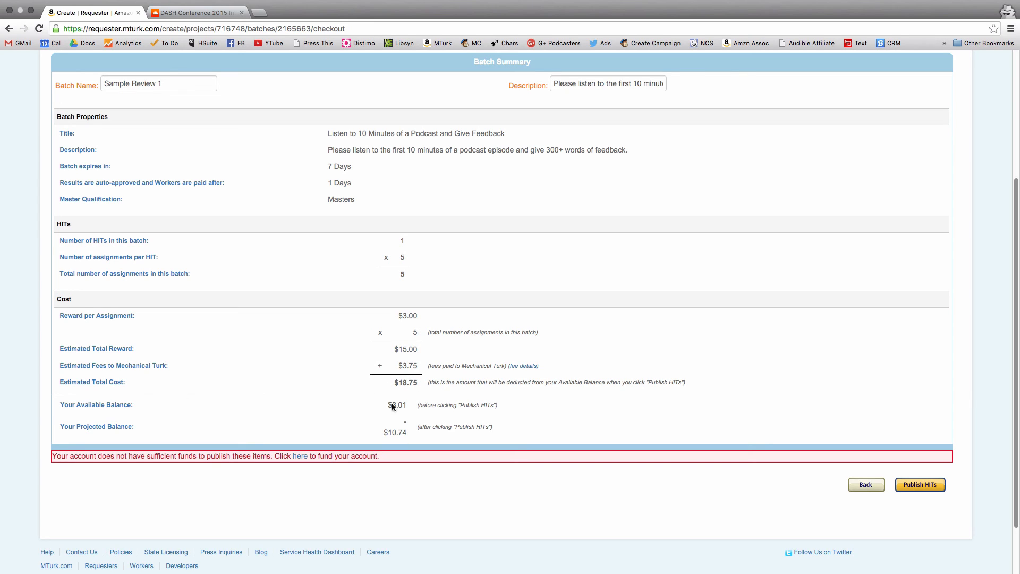
drag(410, 406, 385, 406)
scroll(885, 445, up, 2)
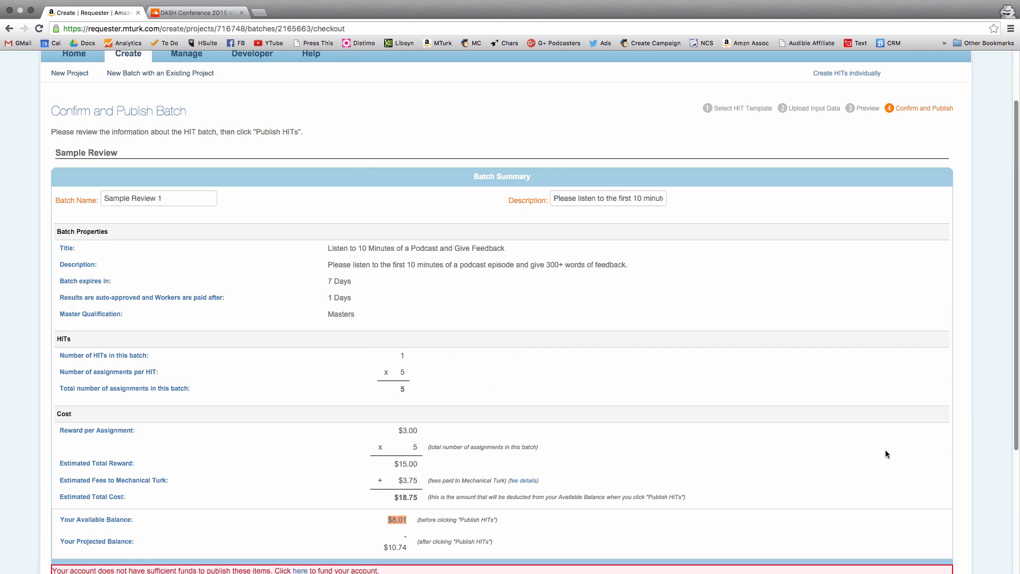
scroll(882, 447, down, 2)
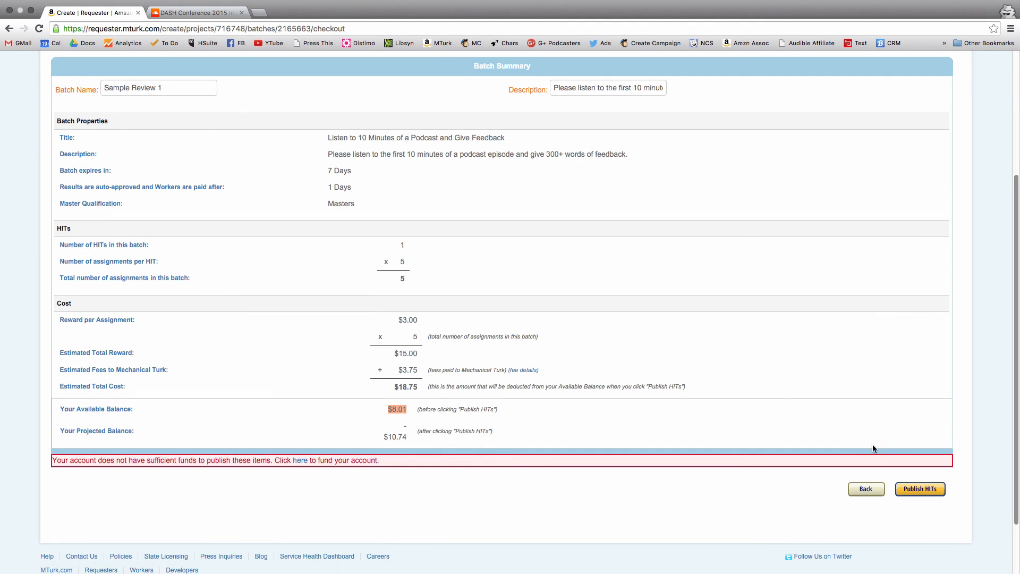
scroll(877, 447, up, 1)
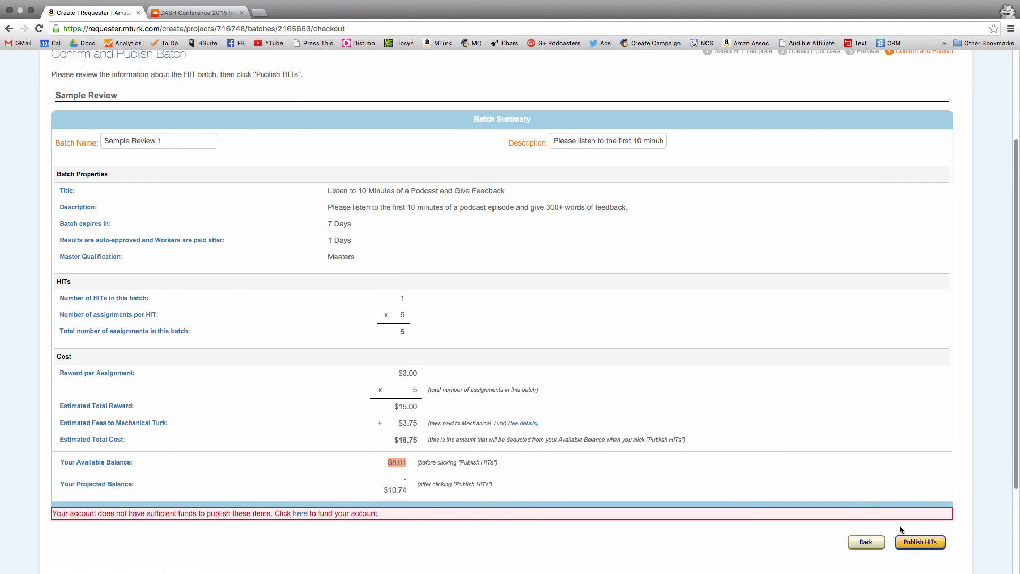
scroll(930, 548, up, 2)
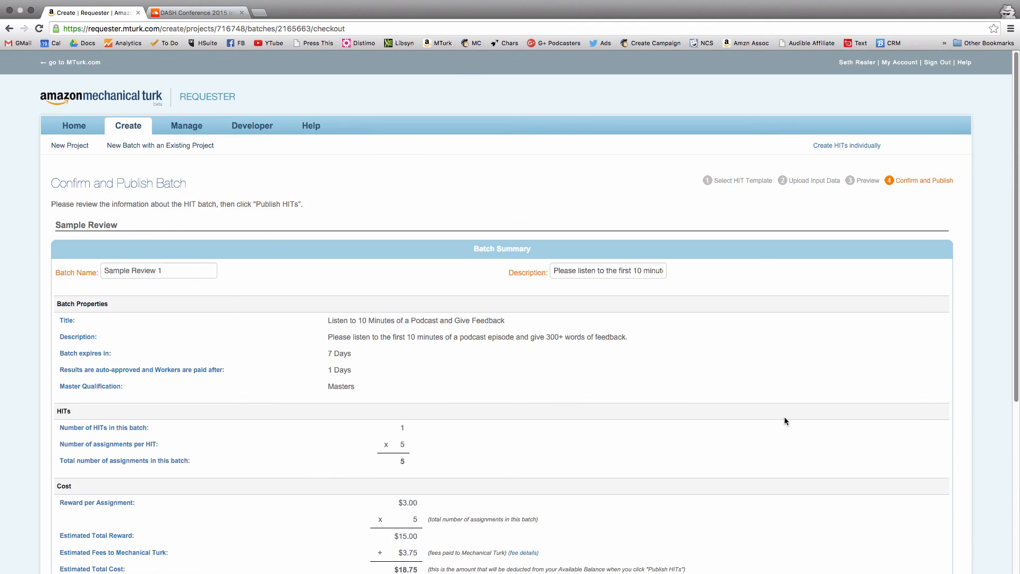
- Open the results of the earlier batch "Jacobs Media Webinar Review 07-15-15 $3 1" from the managed batches
click(186, 128)
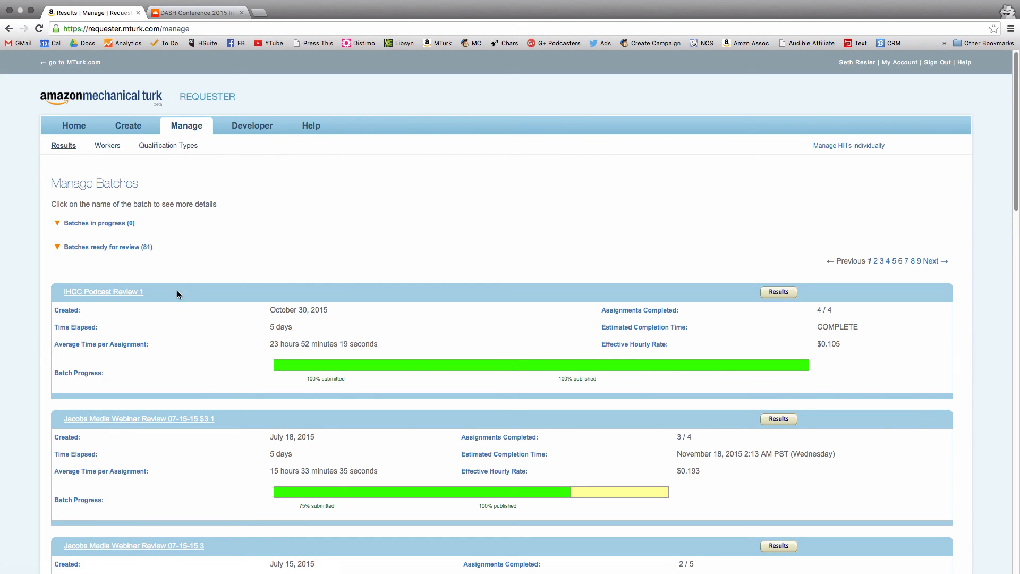
scroll(697, 410, down, 3)
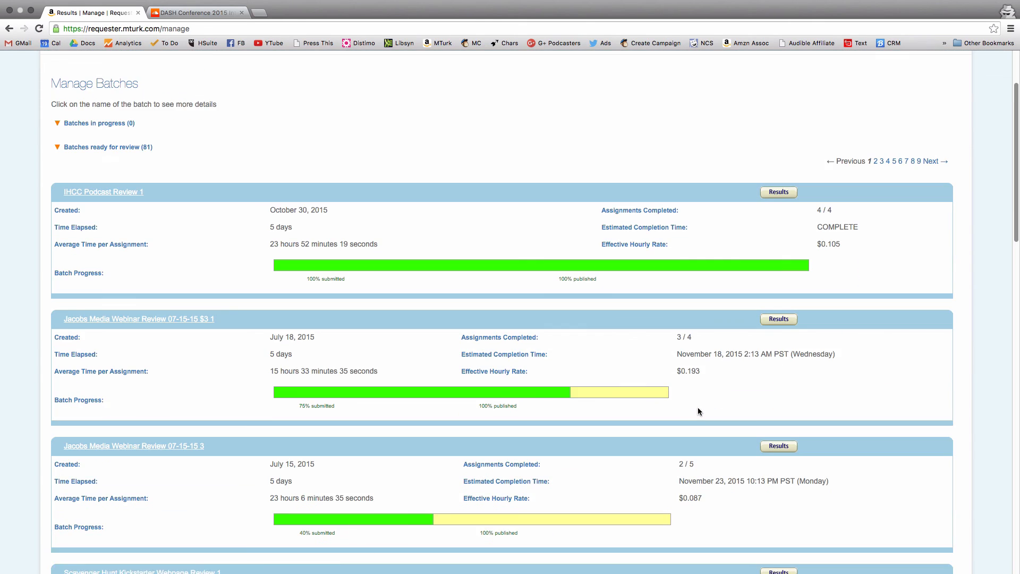
scroll(697, 410, down, 1)
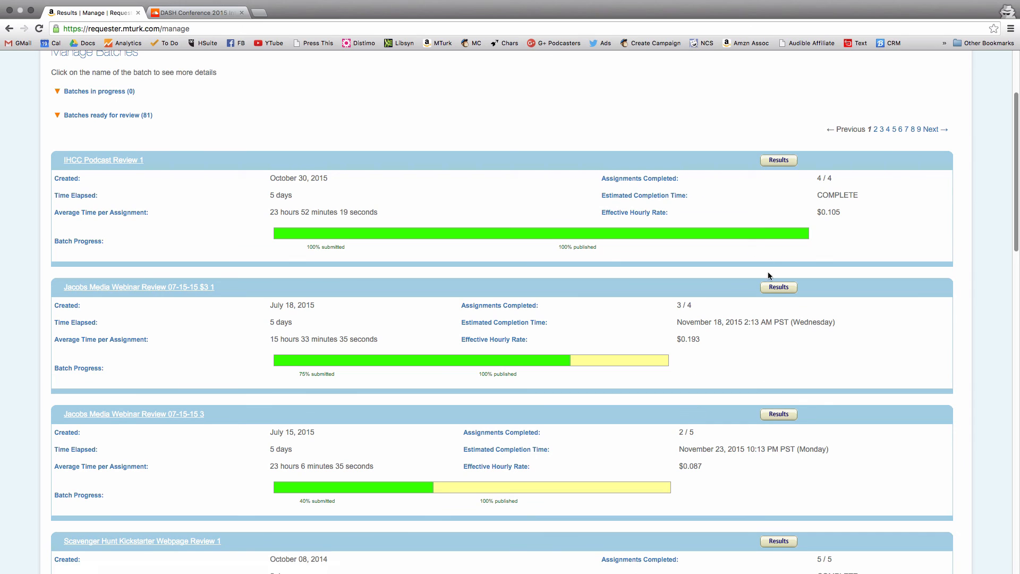
click(778, 294)
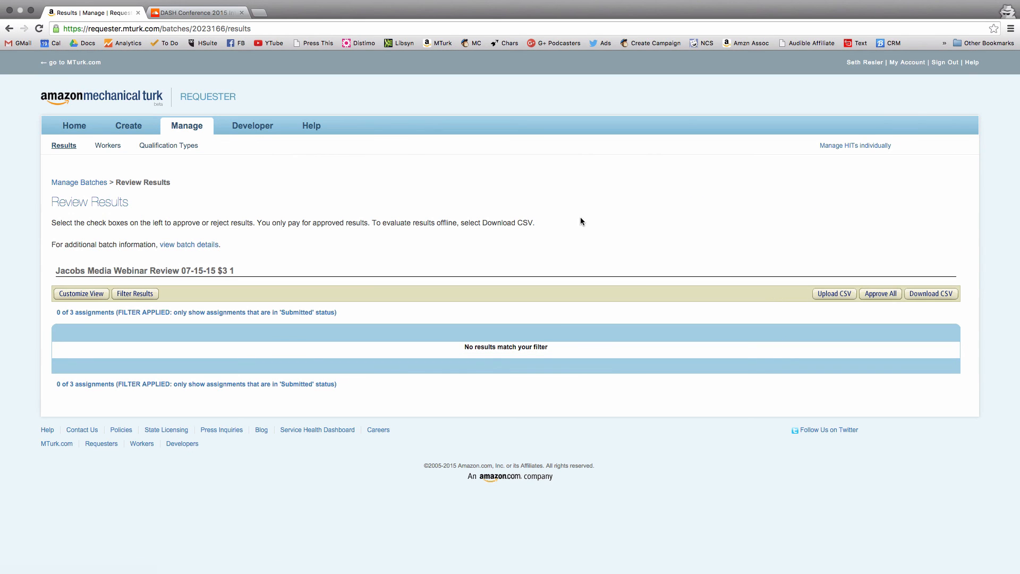
- Disable the status filter on the batch results so that assignments of every status are listed
click(139, 294)
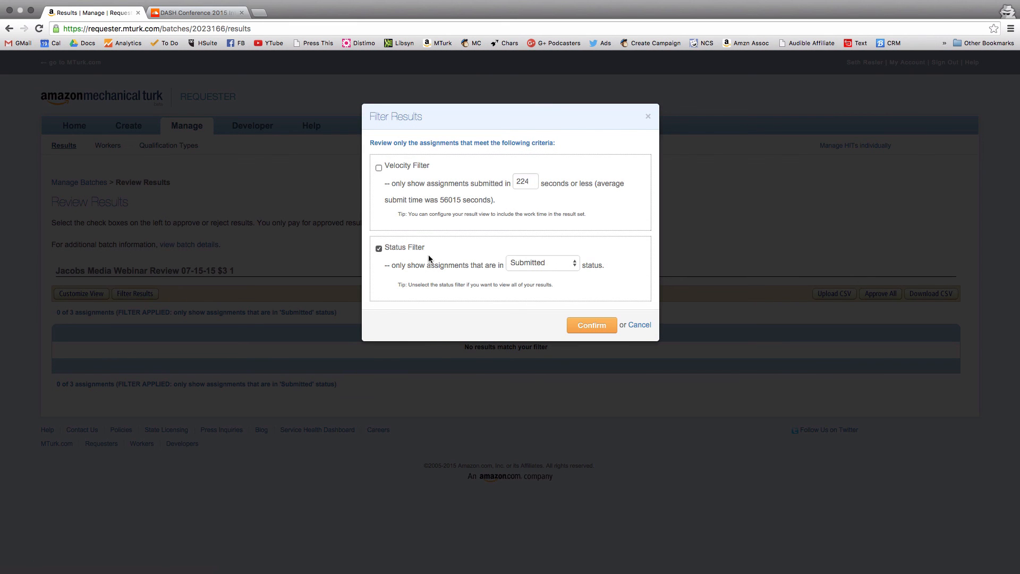
click(379, 249)
click(537, 264)
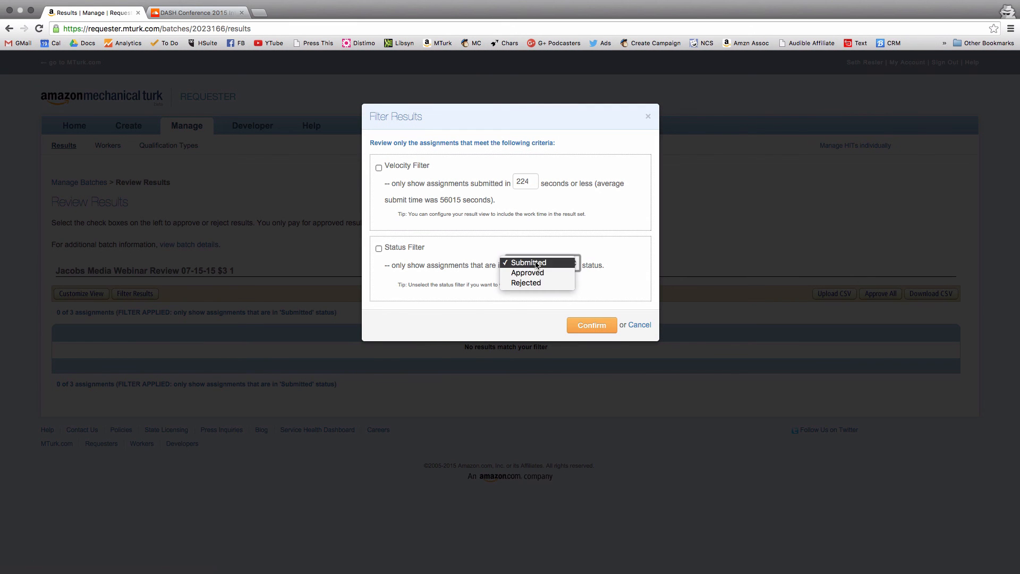
click(618, 264)
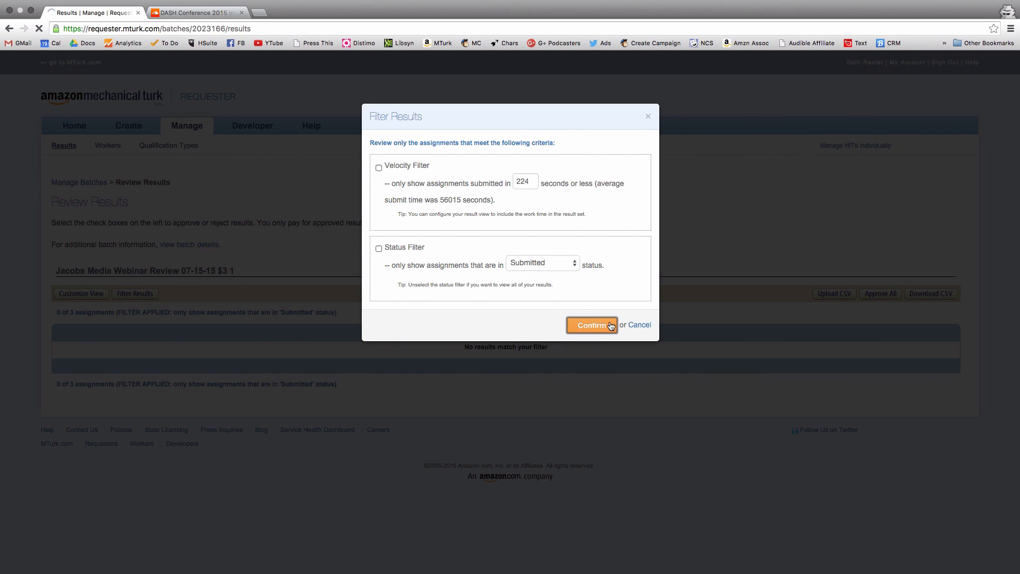
click(597, 327)
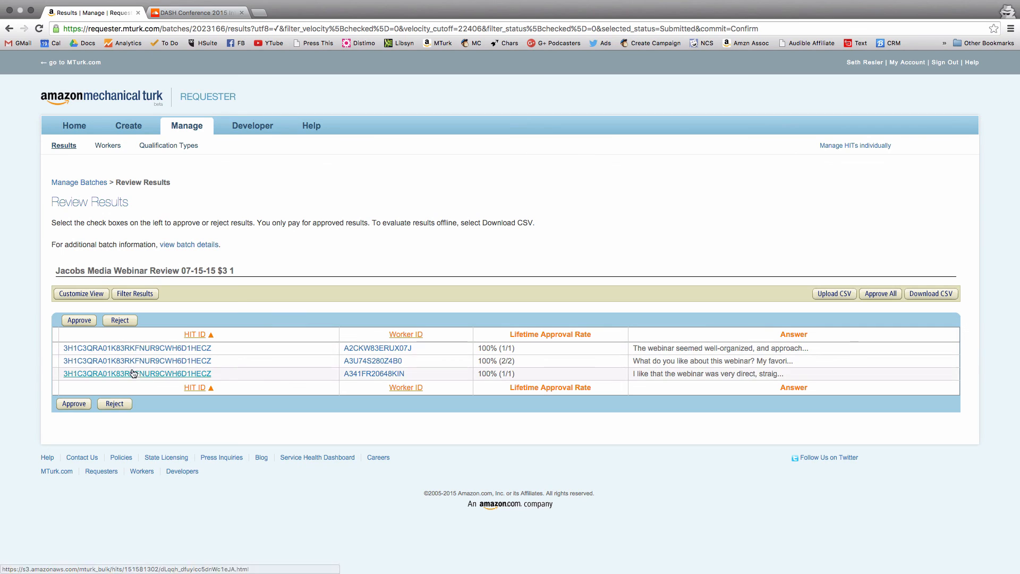
- Expand the first worker's answer to read the full feedback, and collapse it again
click(687, 346)
scroll(669, 340, down, 2)
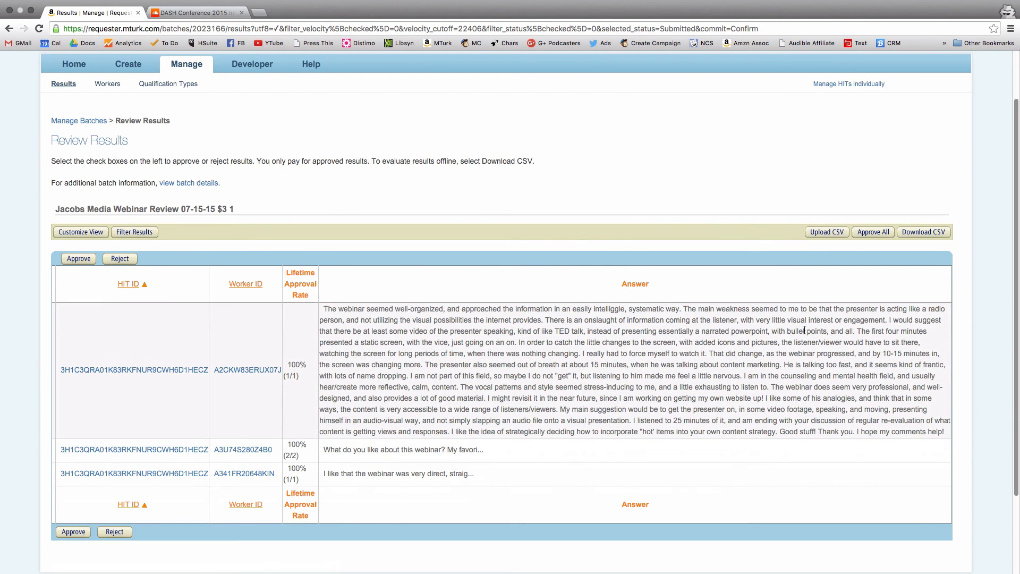
click(709, 308)
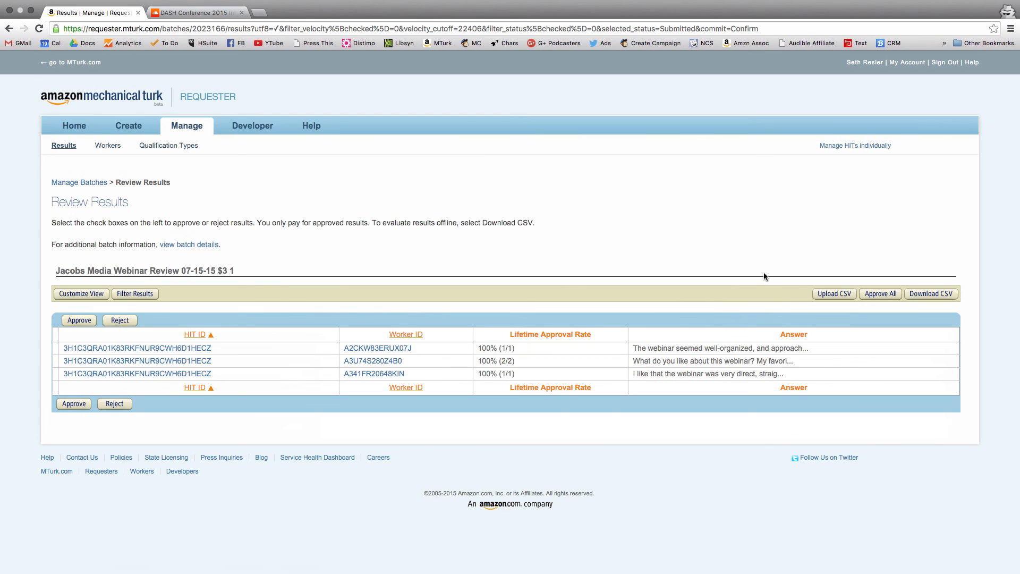